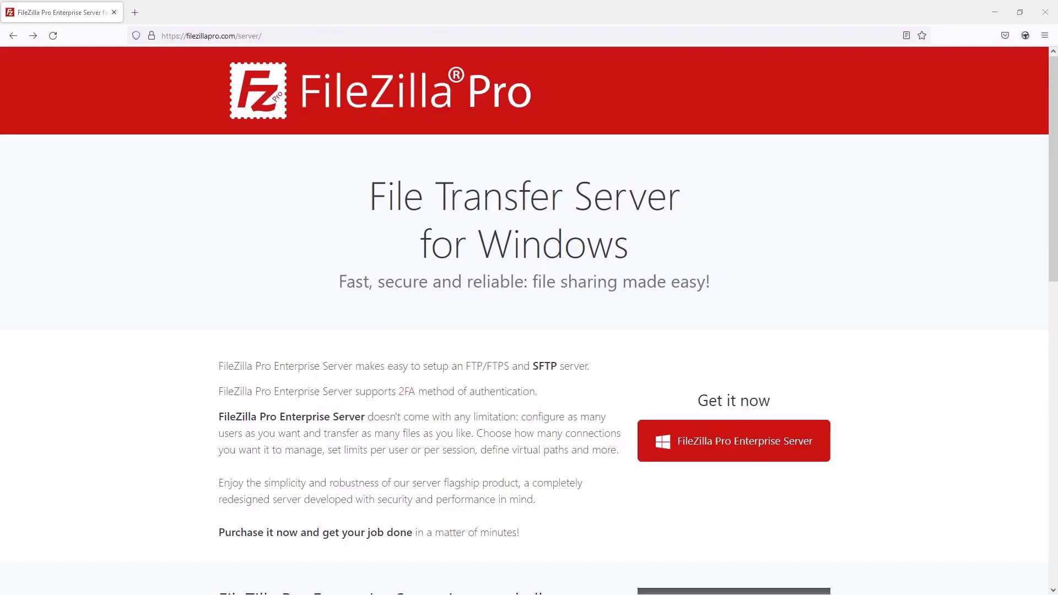
Add the FileZilla Pro Enterprise Server 3-year licence ($249.00) to the cart and launch the downloaded installer
left_click(726, 463)
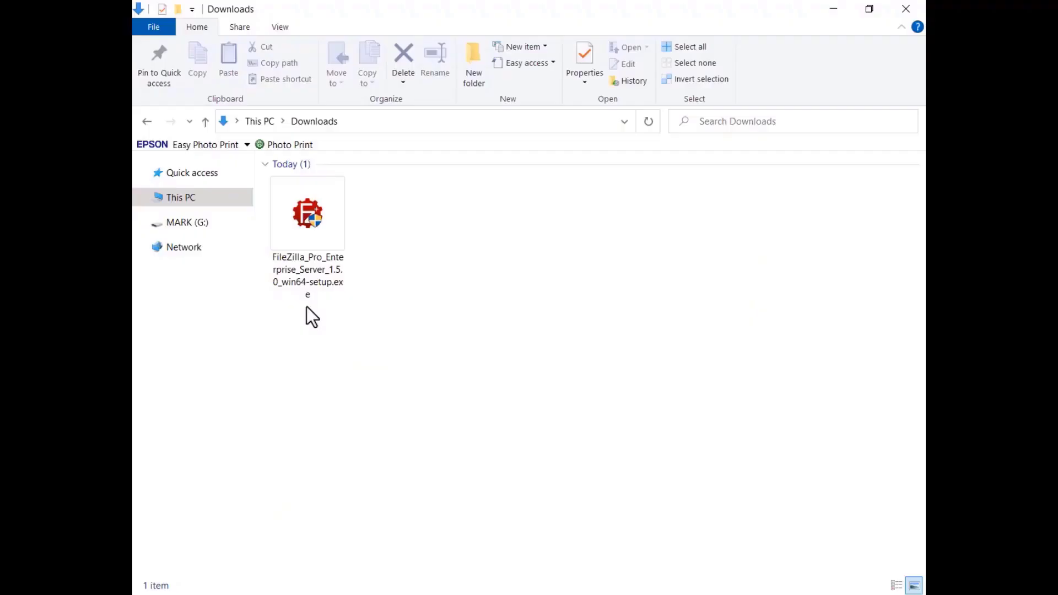
double_click(310, 239)
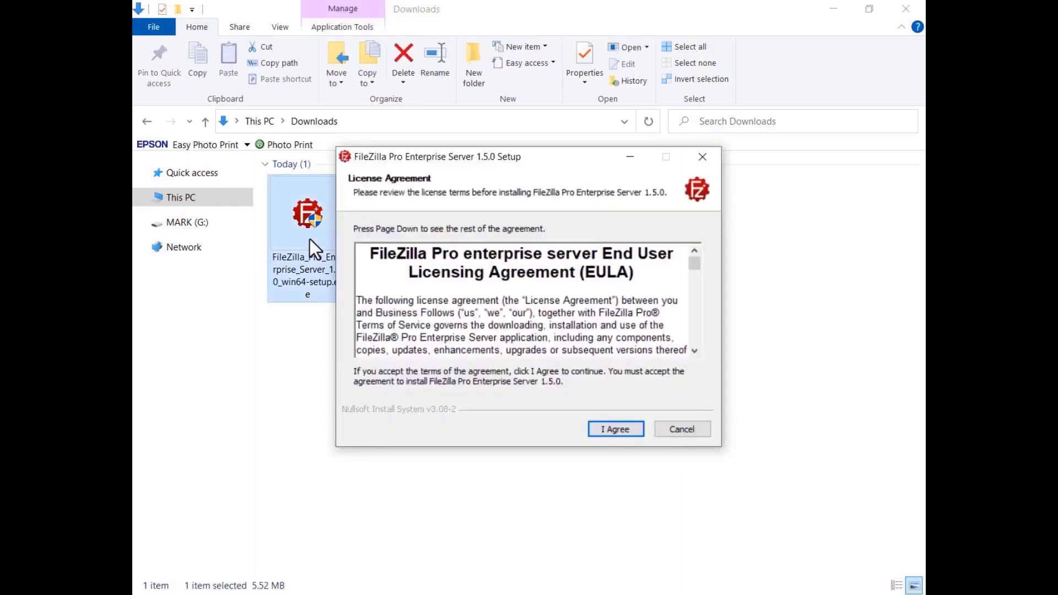
Accept the licence, keep the full install into C:\Program Files\FileZilla Server, and keep the FTP Server Start Menu folder
left_click(614, 429)
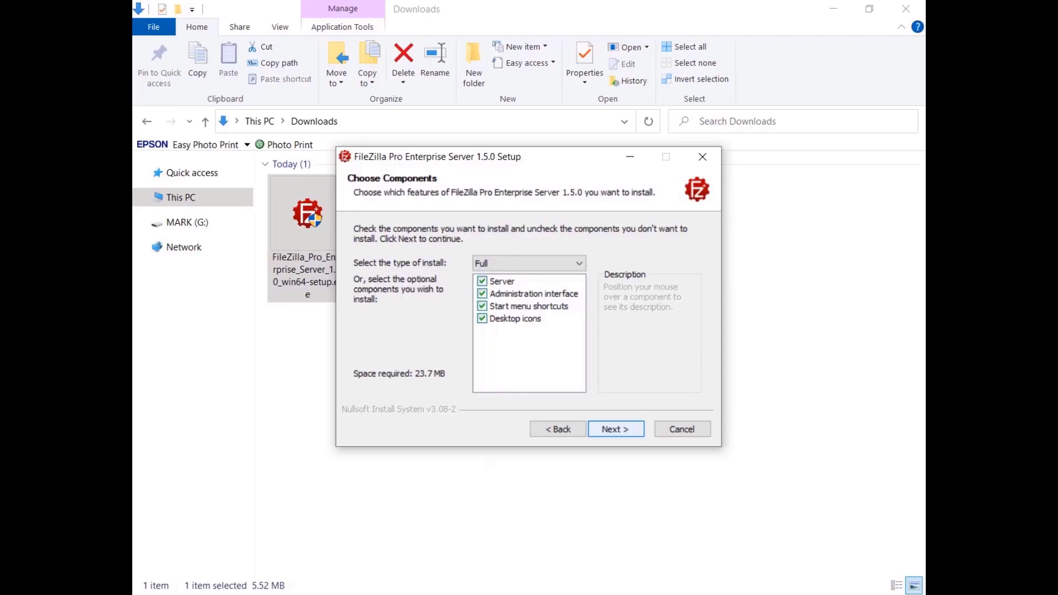
left_click(614, 430)
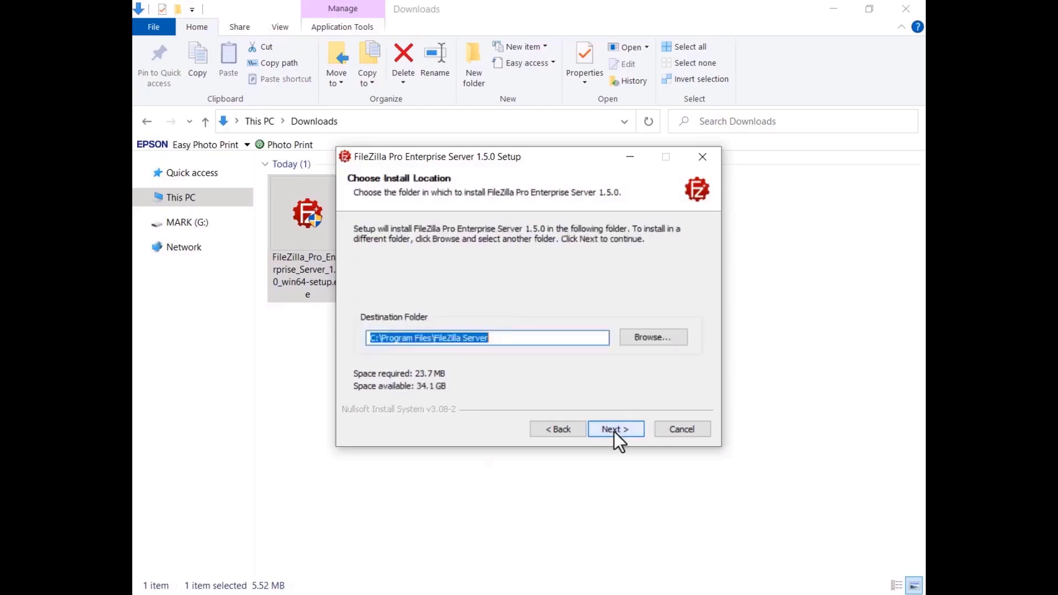
left_click(615, 430)
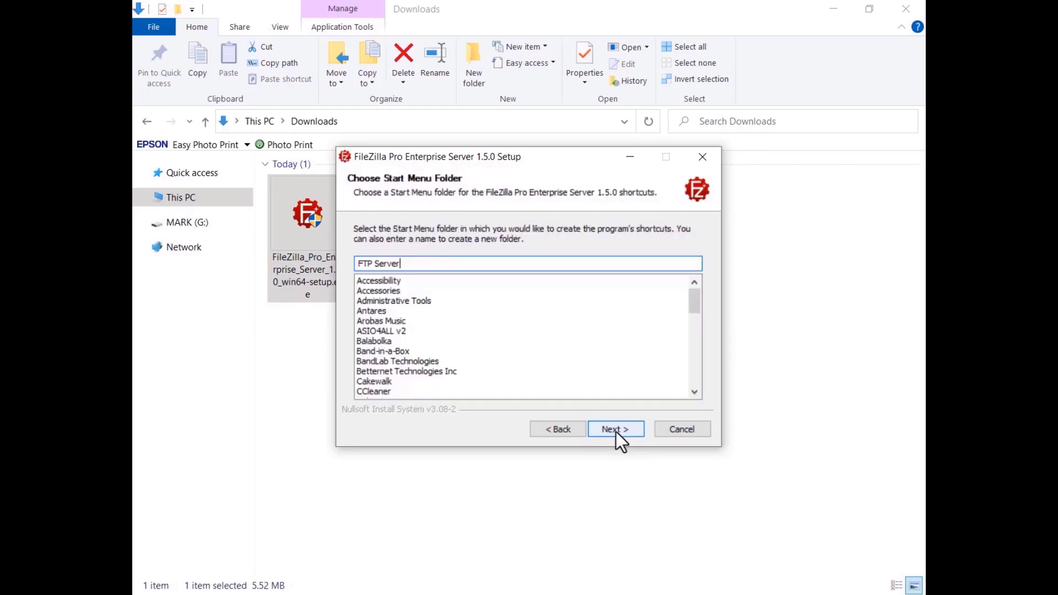
left_click(615, 429)
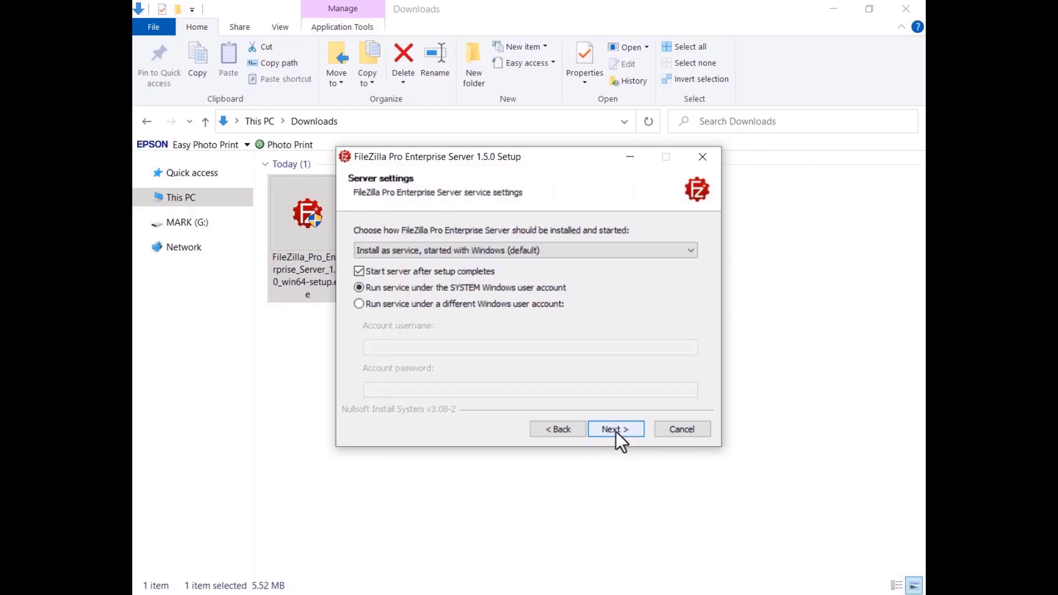
Install the server as a service started with Windows, with admin port 14148 and the admin password
left_click(688, 257)
left_click(688, 258)
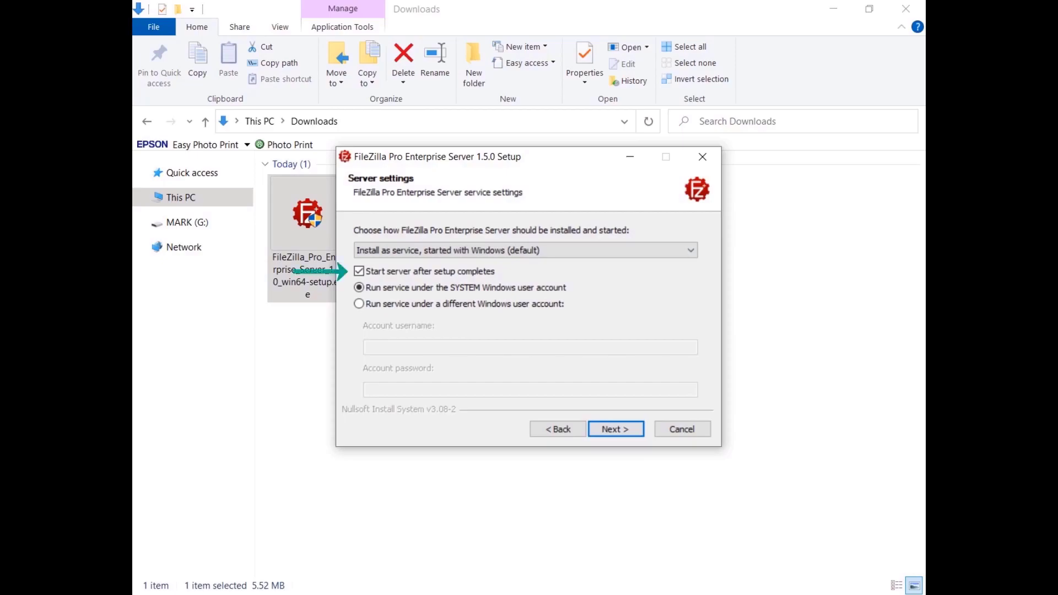
left_click(617, 435)
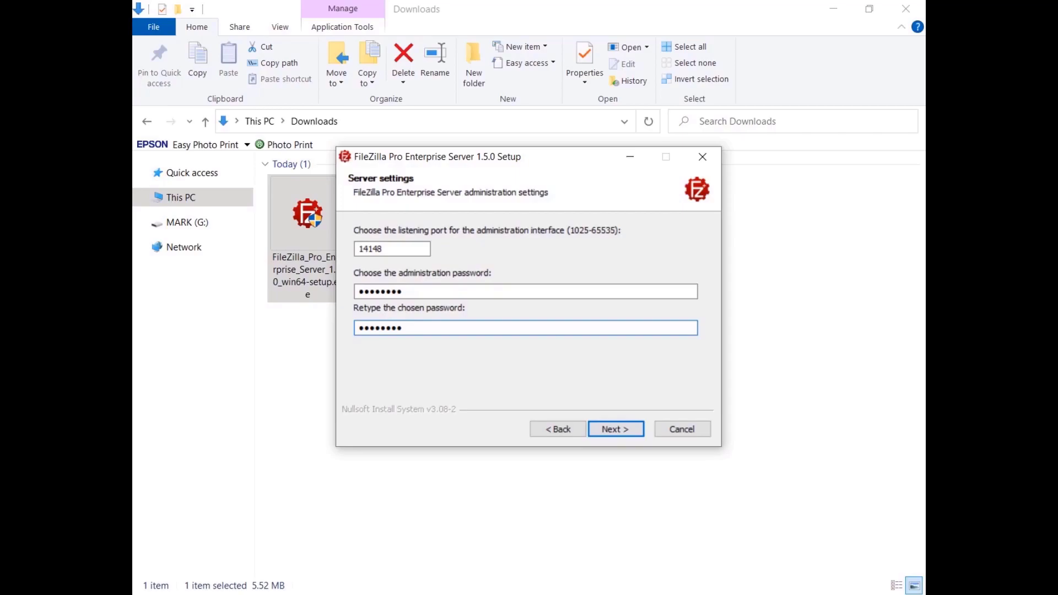
left_click(614, 430)
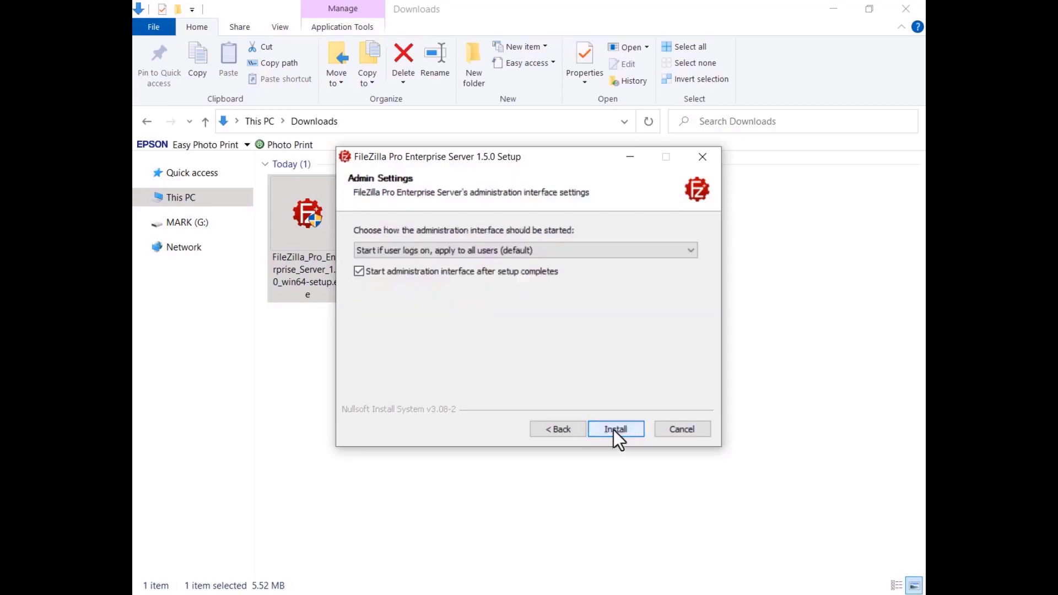
Keep the default admin interface start mode and begin the installation
left_click(690, 253)
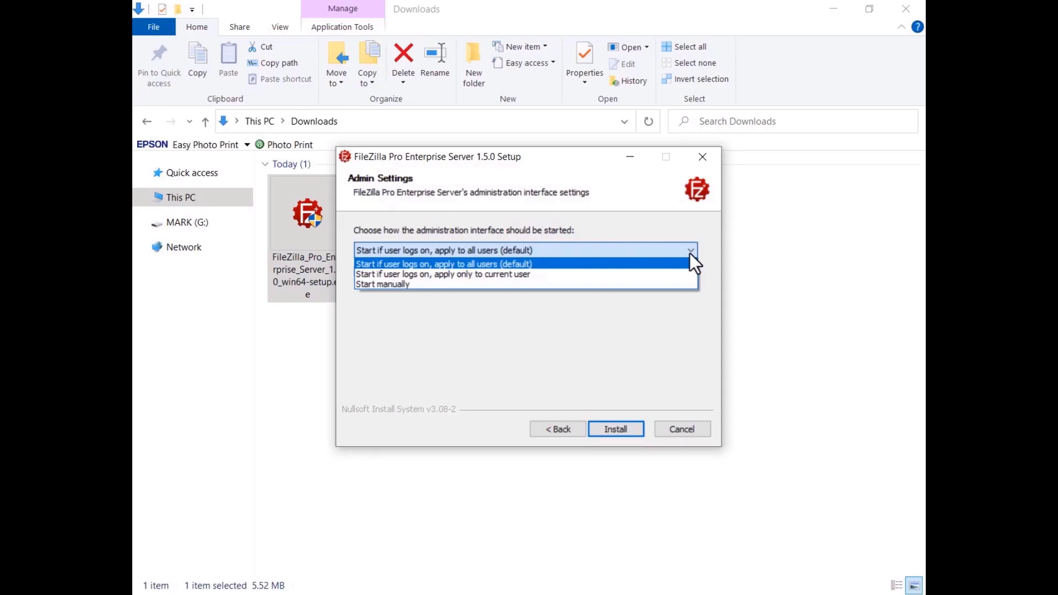
left_click(689, 253)
left_click(616, 429)
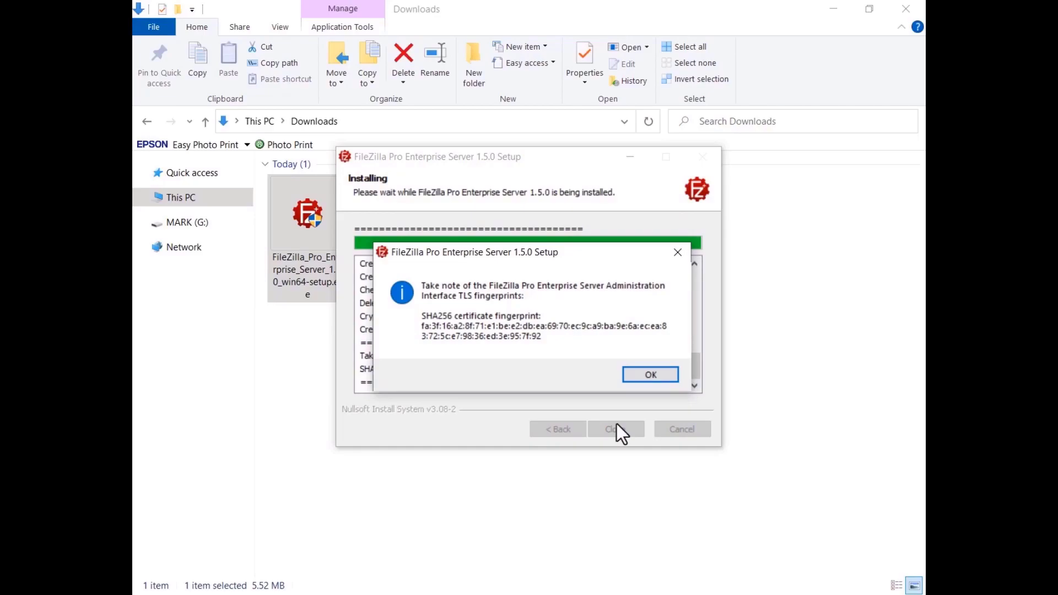
Dismiss the TLS fingerprint notice, close setup, and connect the admin interface to the server
left_click(652, 376)
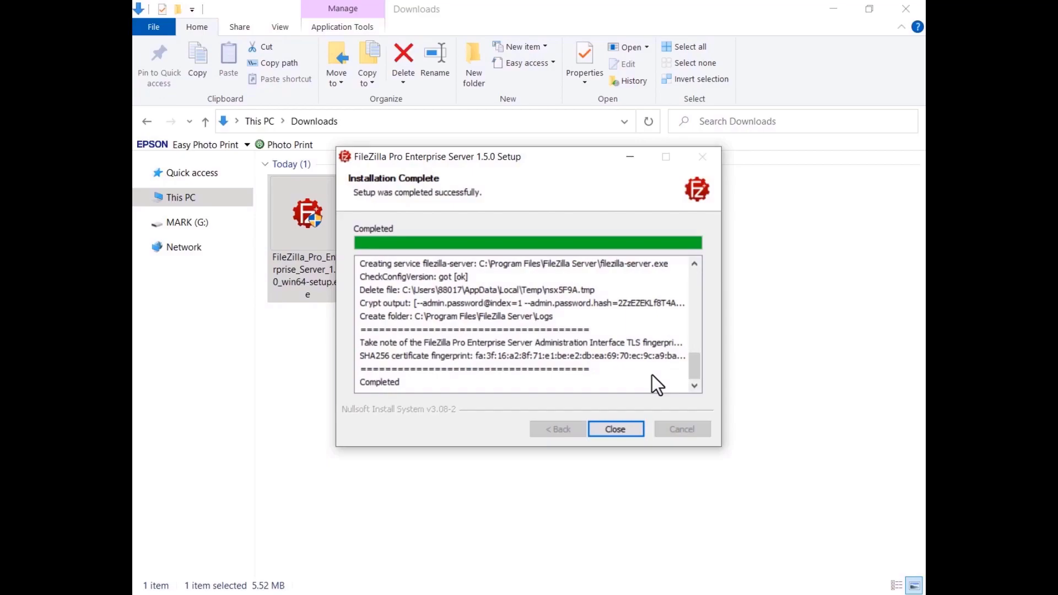
left_click(615, 430)
left_click(583, 324)
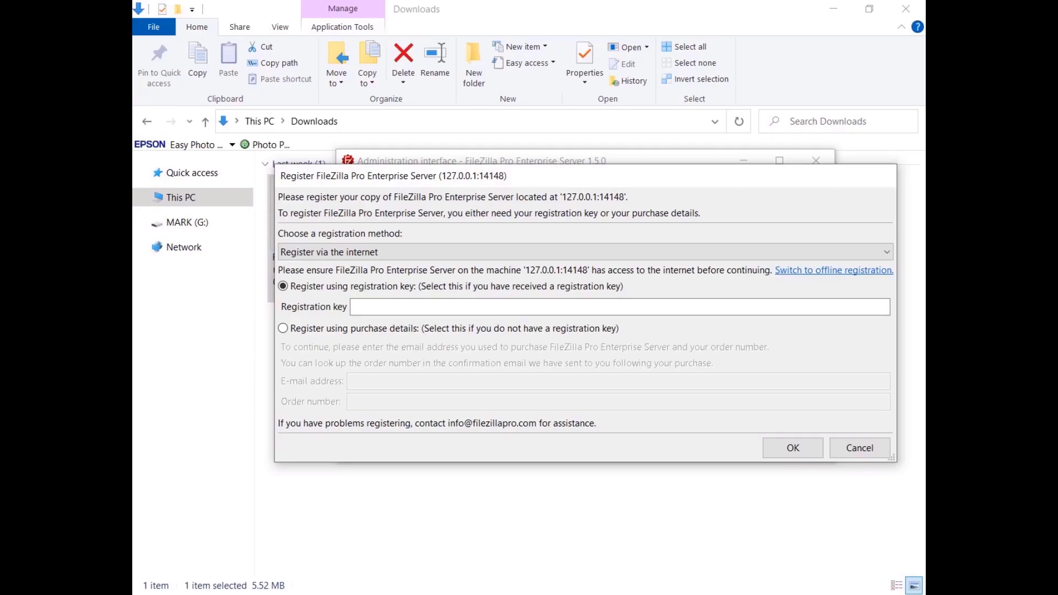
Register the server with the pasted registration key and confirm the success message
key("ctrl+v")
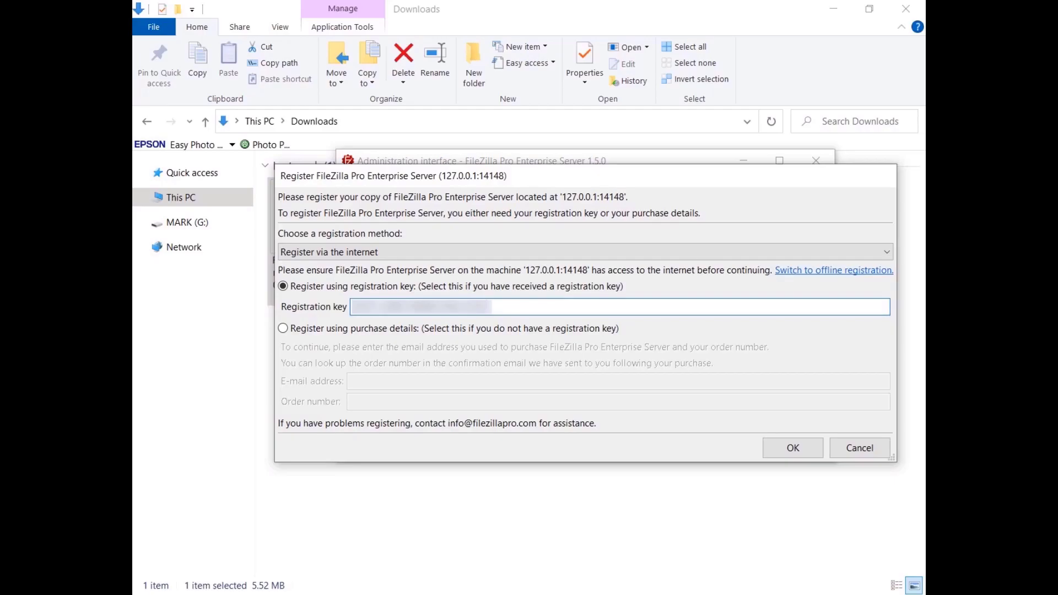
left_click(792, 447)
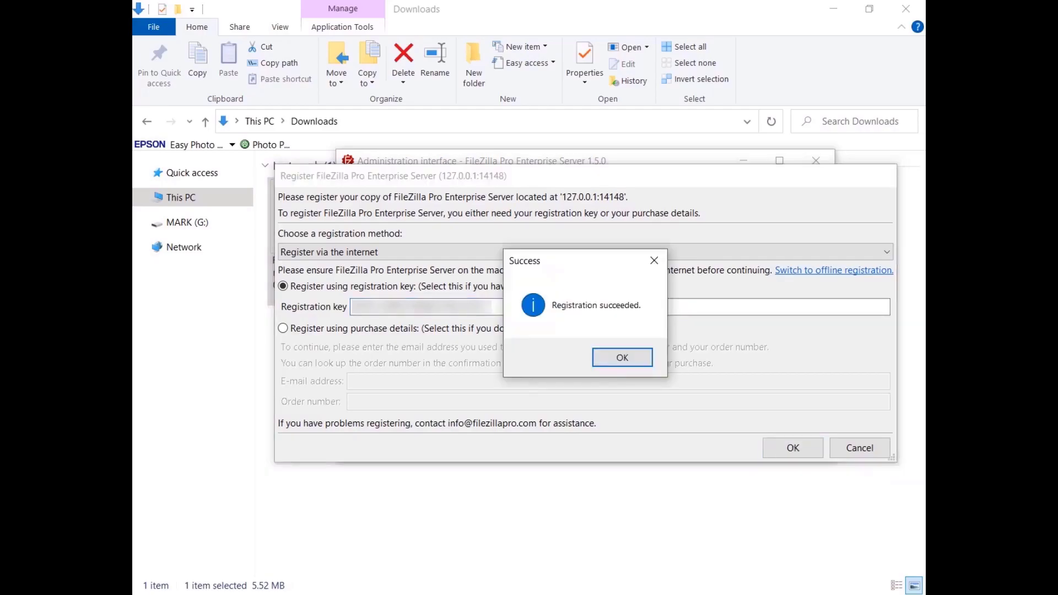
left_click(620, 360)
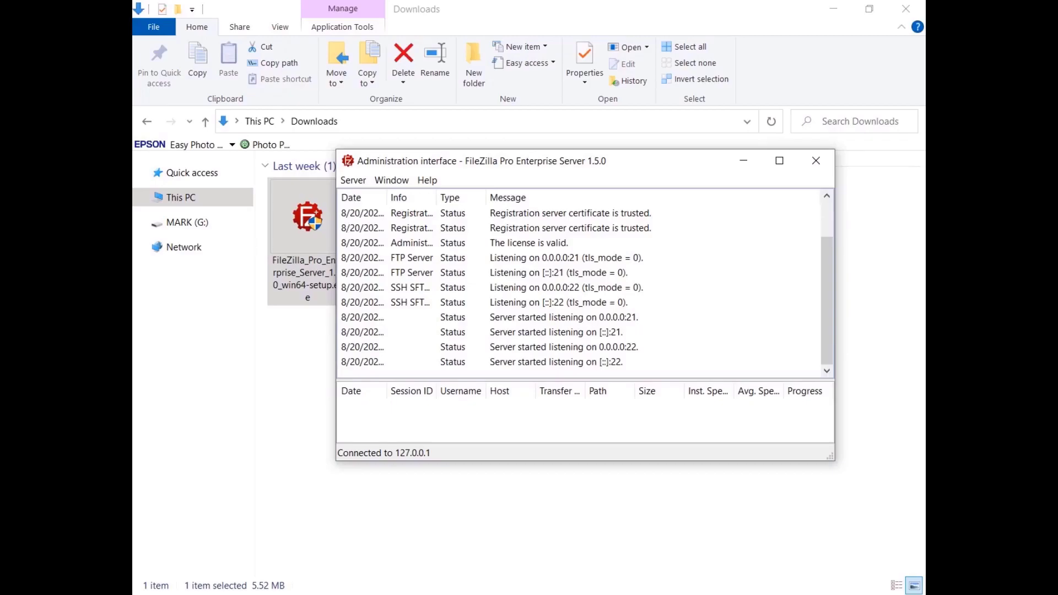
left_click(356, 183)
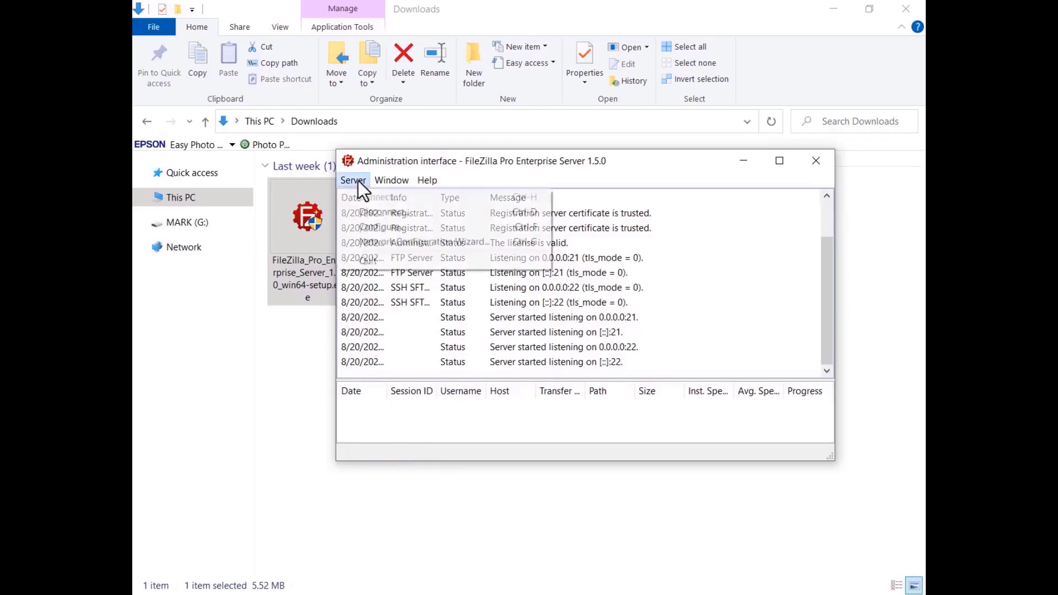
Create user TestUser that requires a password, and enter the password
left_click(356, 229)
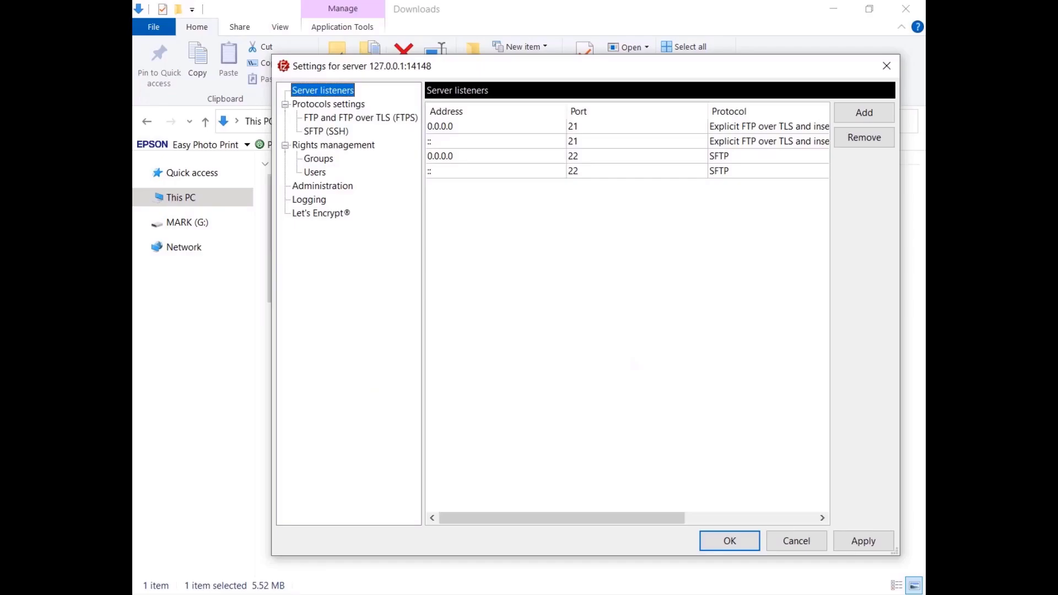
left_click(311, 177)
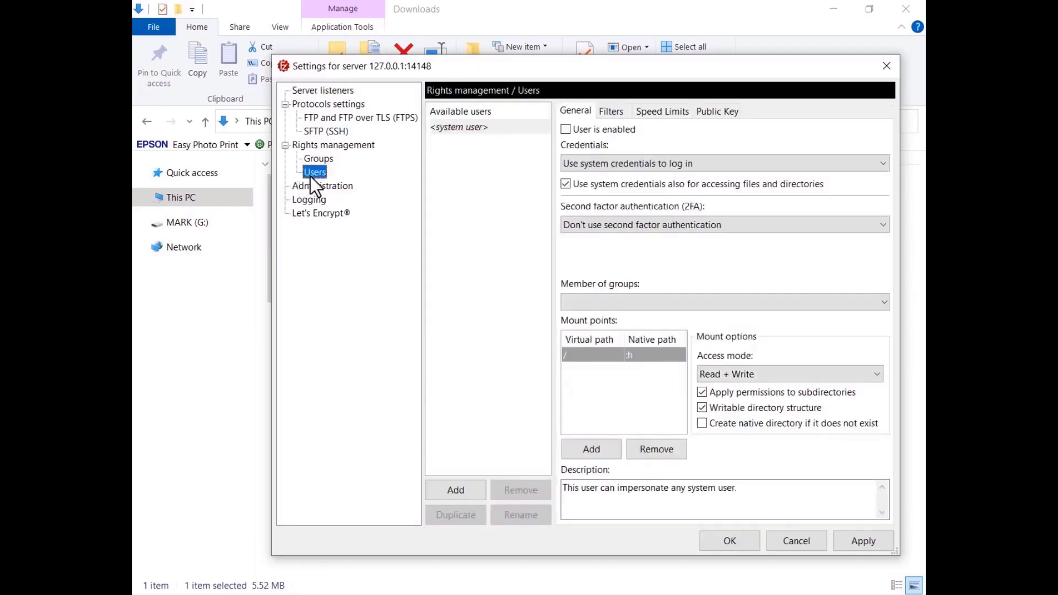
left_click(455, 497)
type("TestUser")
left_click(717, 166)
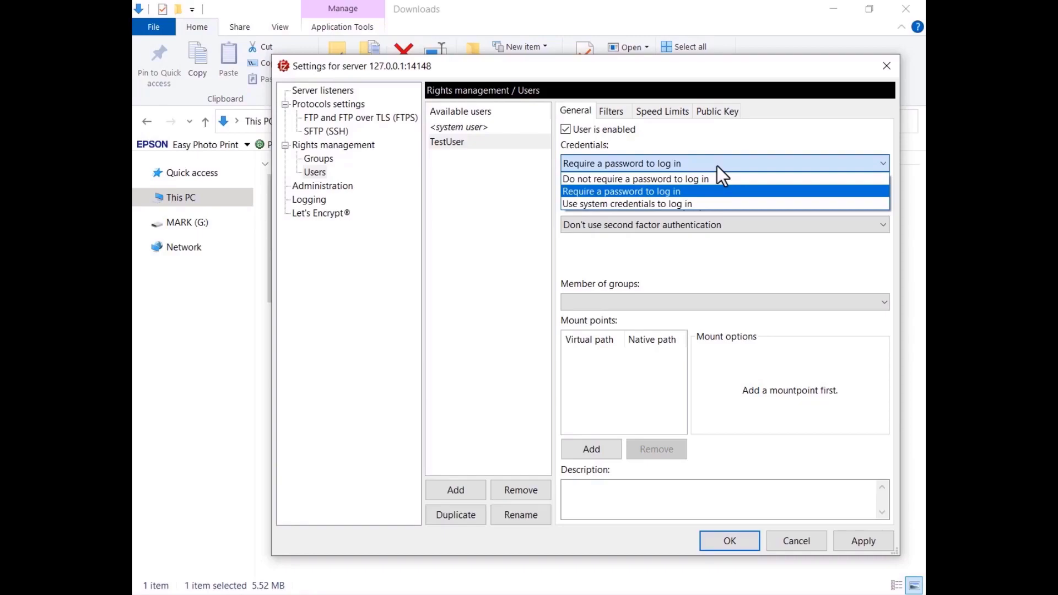
key("Return")
type("••••••••••••")
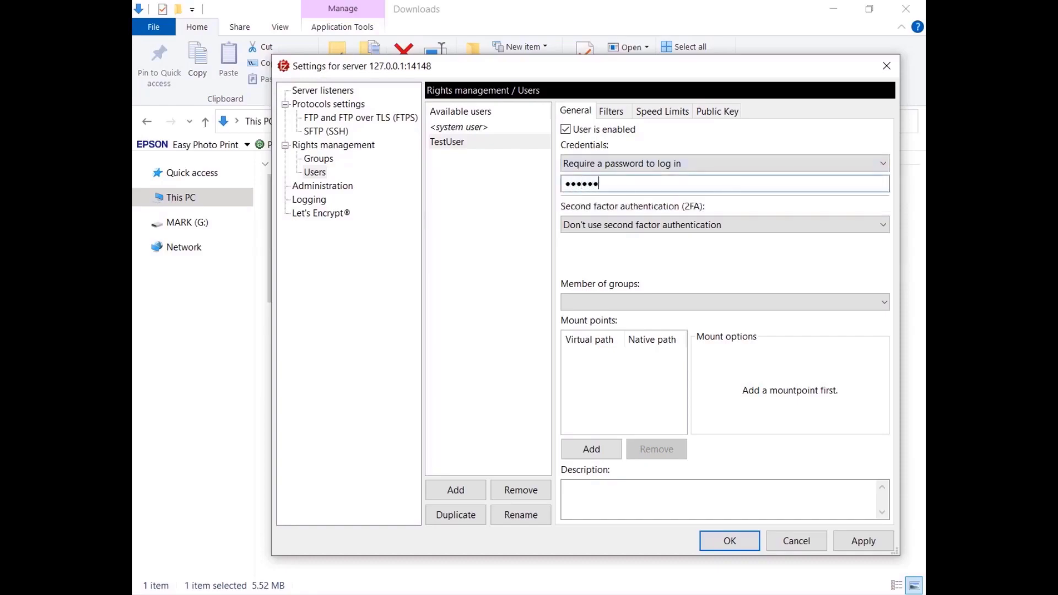
Give TestUser a Read + Write root mount point with native directory creation, and apply
left_click(592, 455)
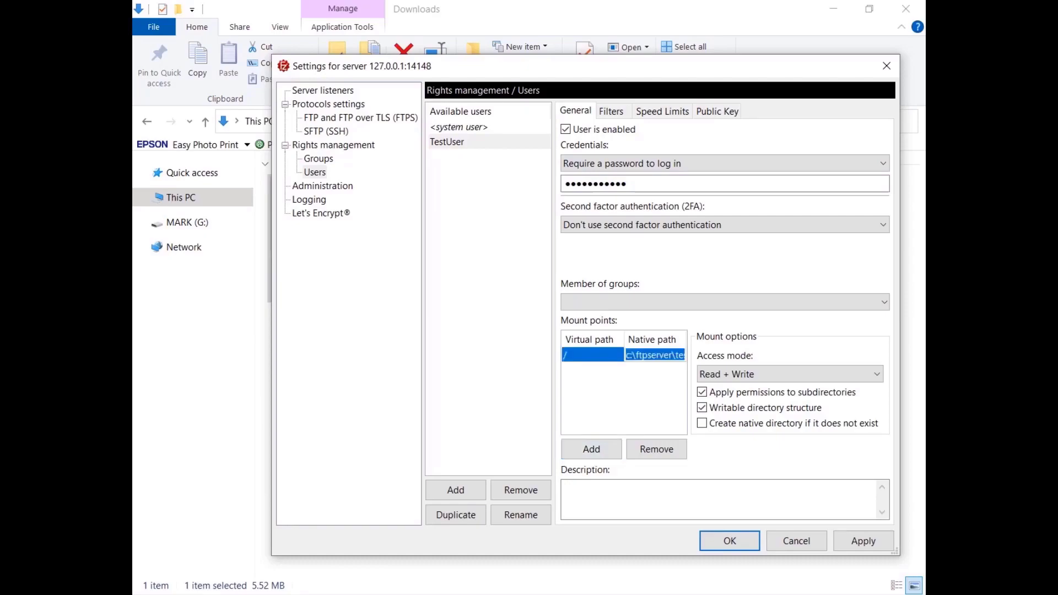
left_click(771, 375)
left_click(772, 375)
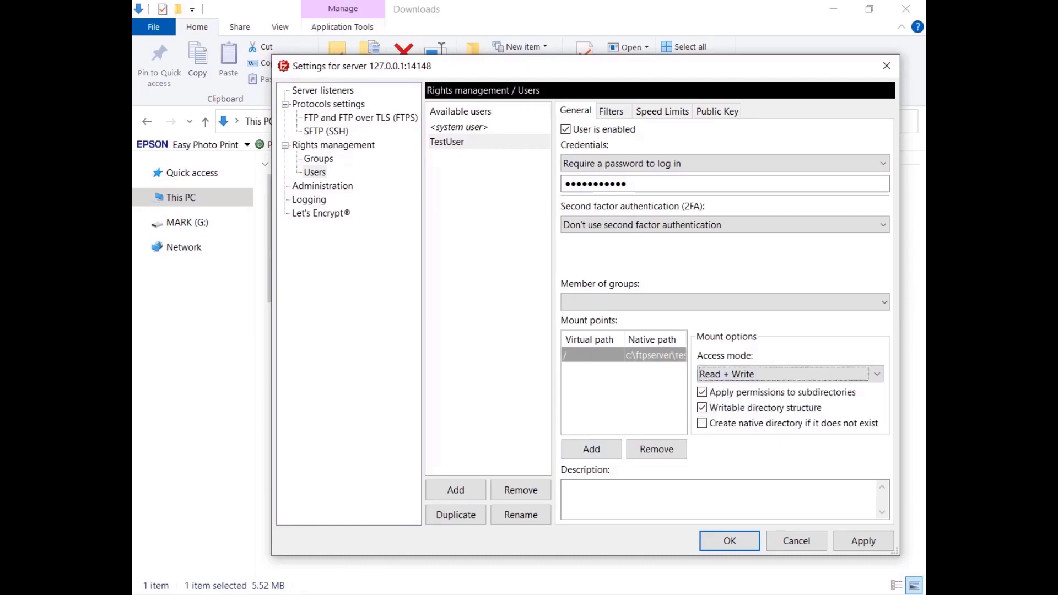
left_click(703, 424)
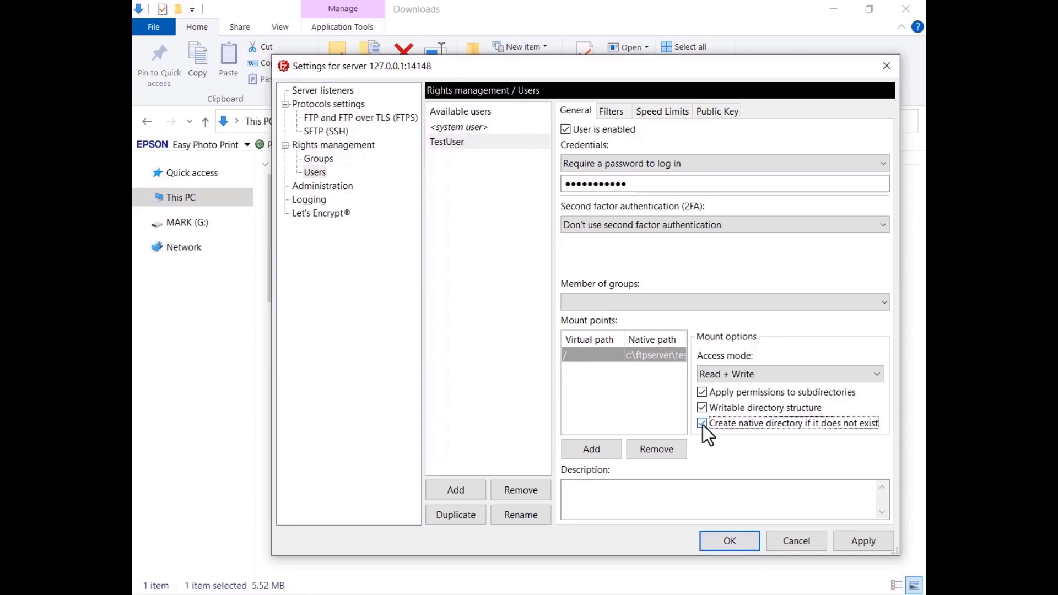
left_click(860, 544)
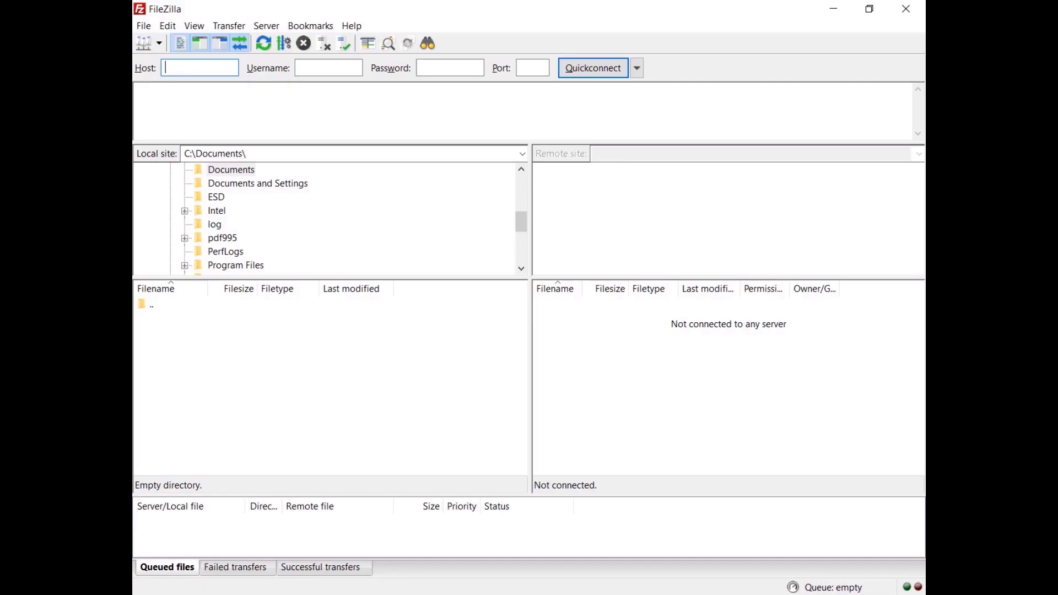
Quickconnect to sftp://127.0.0.1 as TestUser with its password and trust the server's host key
type("sftp://127.0.0.1")
key("Tab")
type("TestUser")
key("Tab")
key("ctrl+v")
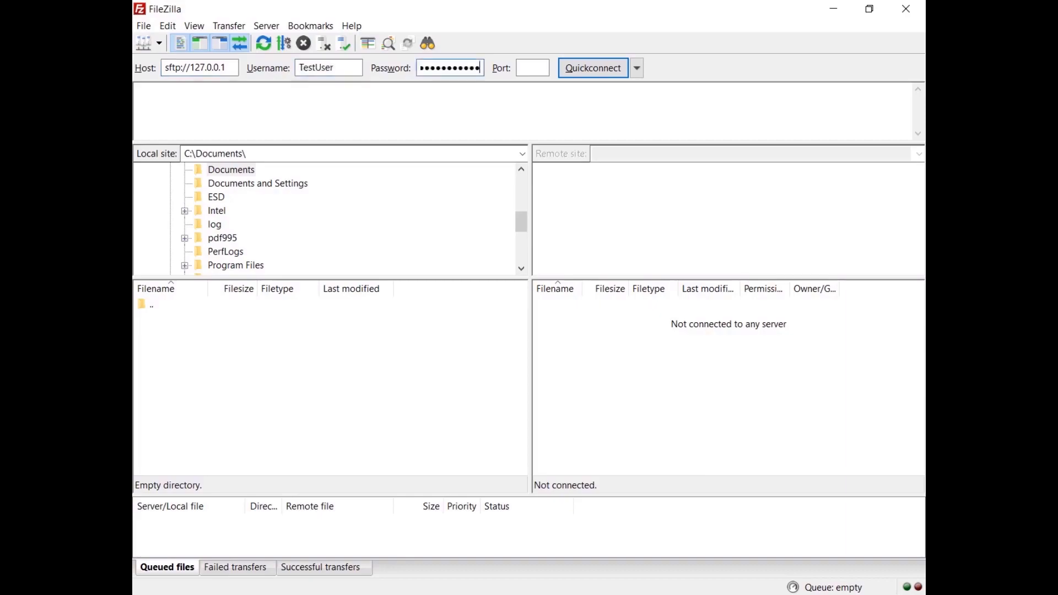
left_click(594, 75)
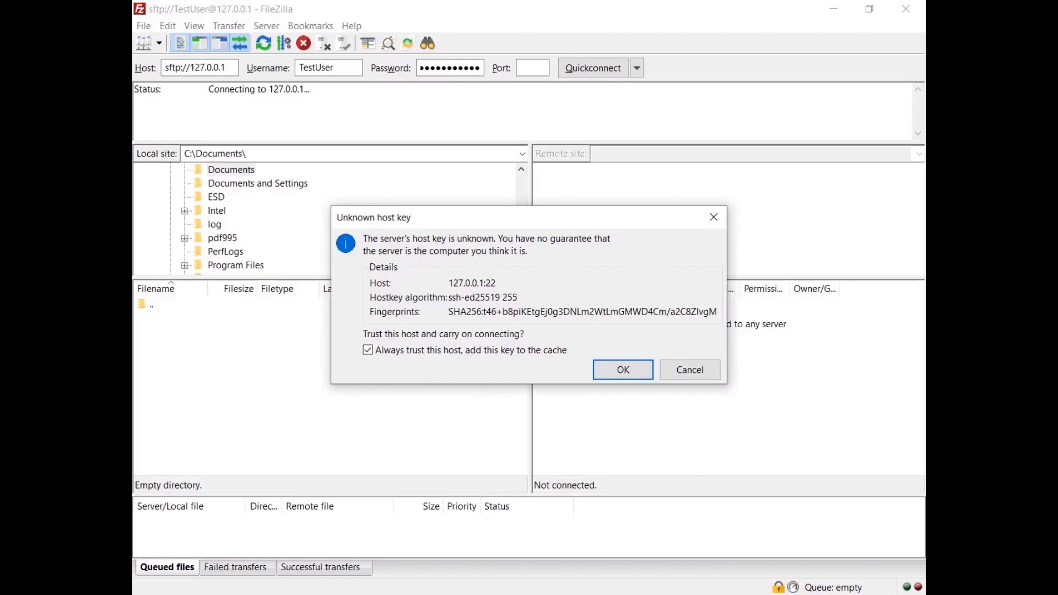
left_click(622, 373)
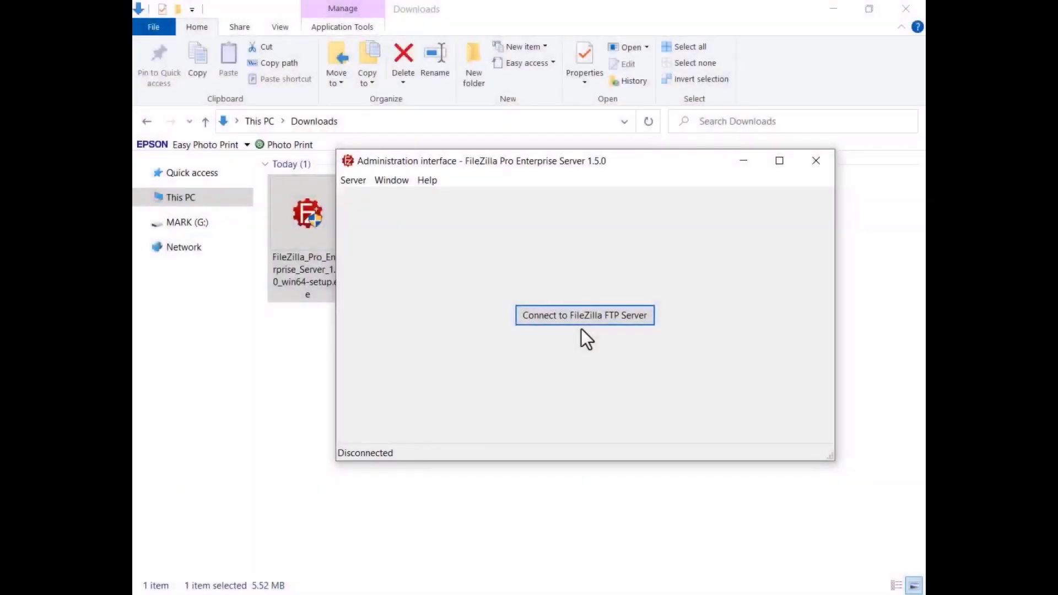
Reconnect the admin interface and generate an offline registration request from the registration key
left_click(581, 319)
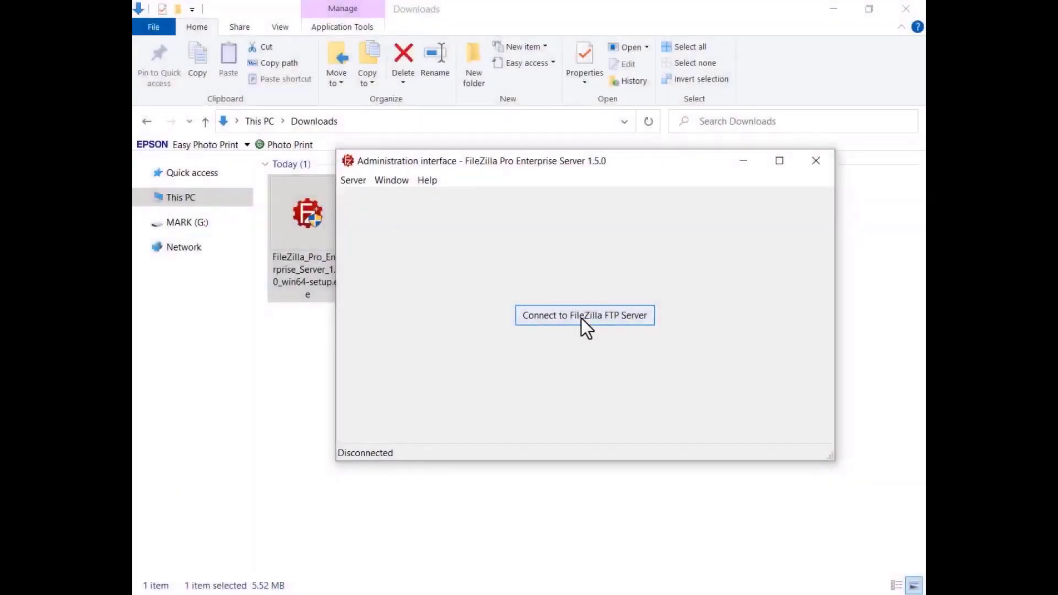
left_click(558, 255)
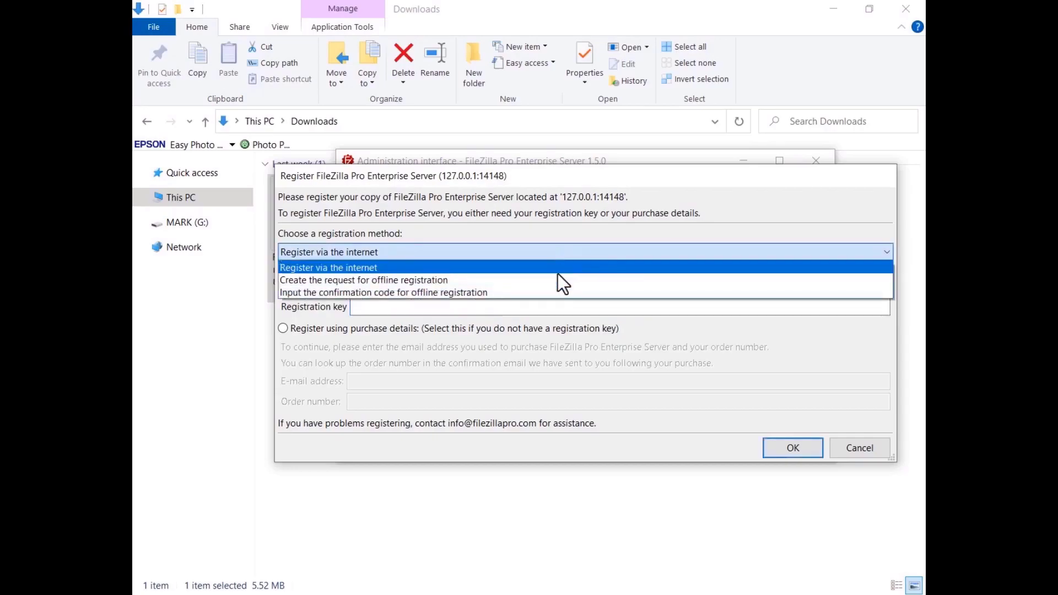
left_click(558, 276)
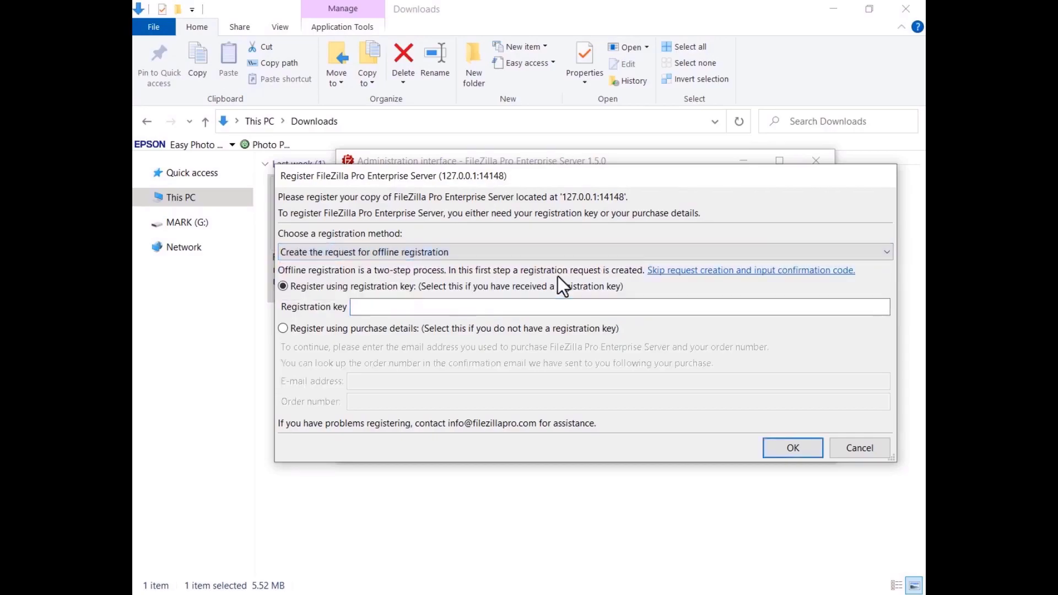
key("ctrl+v")
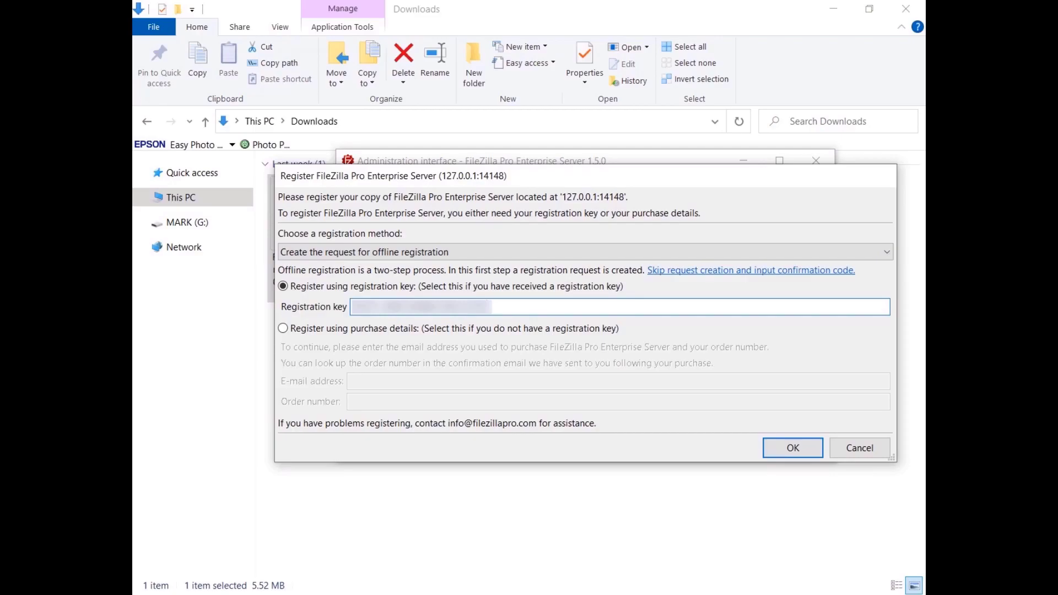
left_click(793, 448)
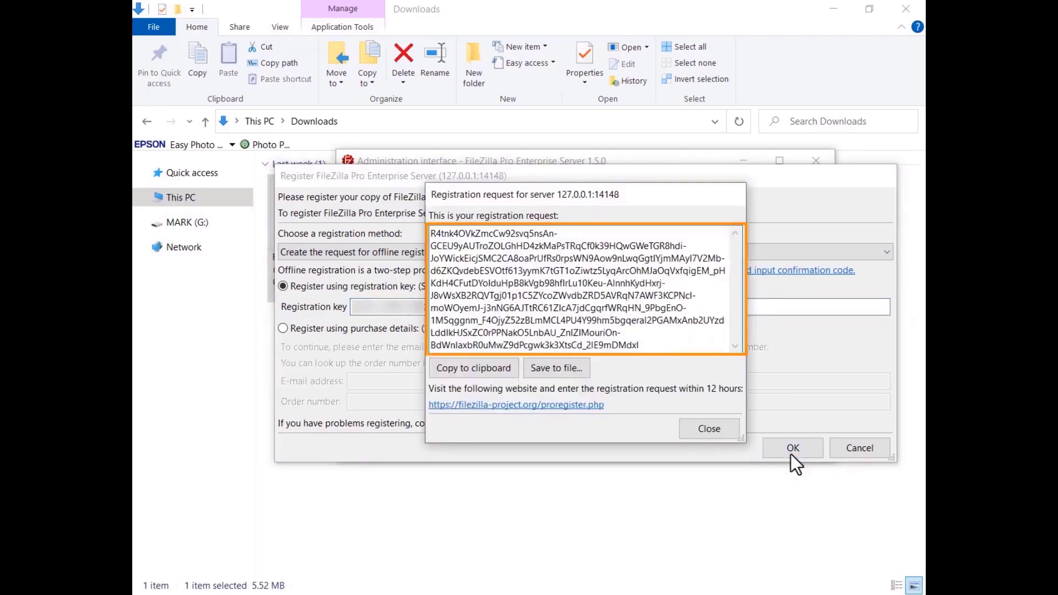
Copy the request, open the proregister.php registration page, and paste the request in
left_click(472, 369)
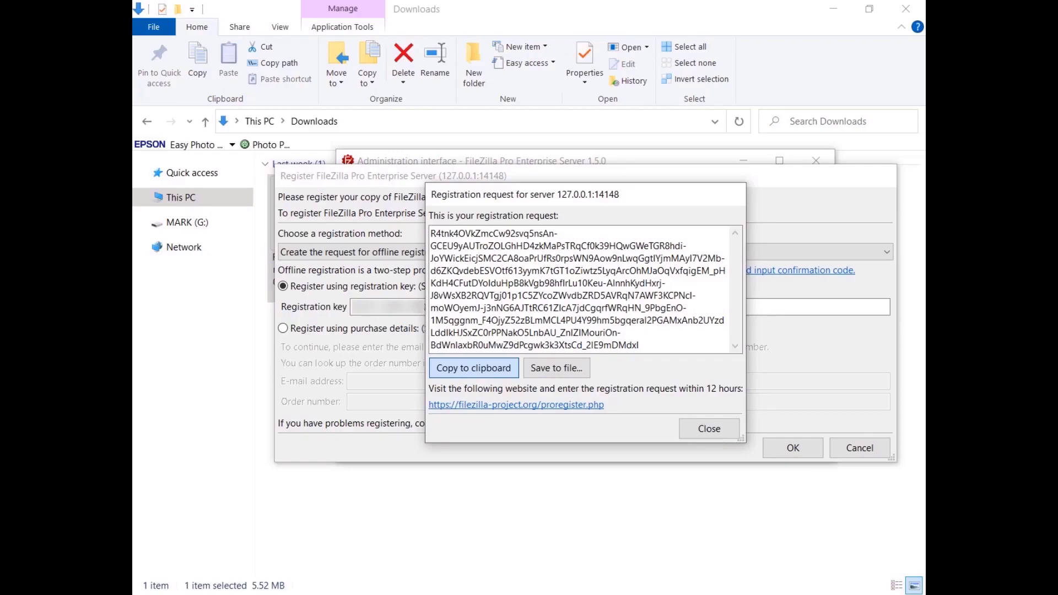
left_click(518, 407)
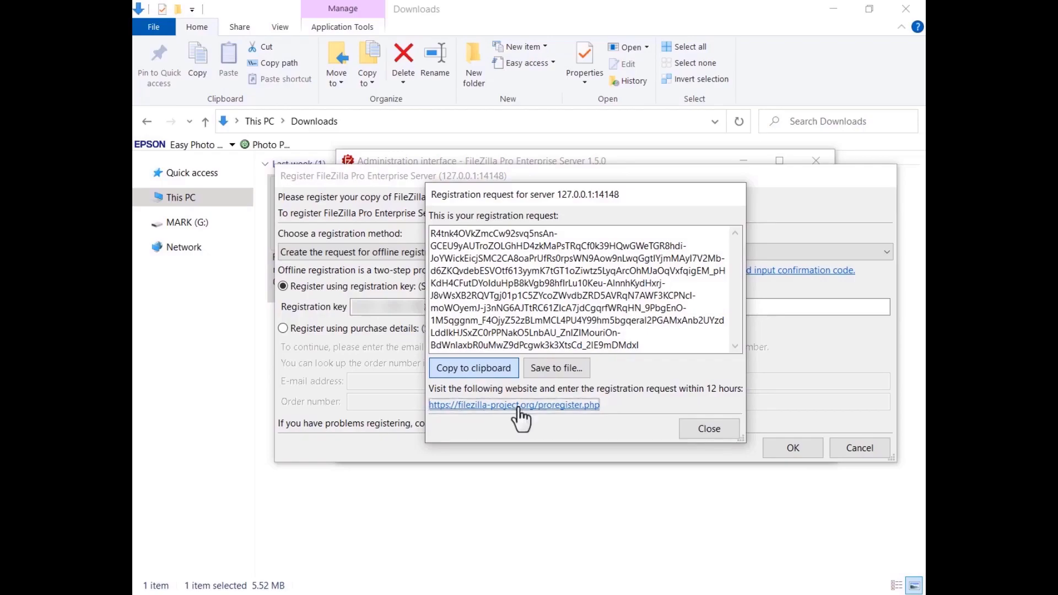
key("ctrl+v")
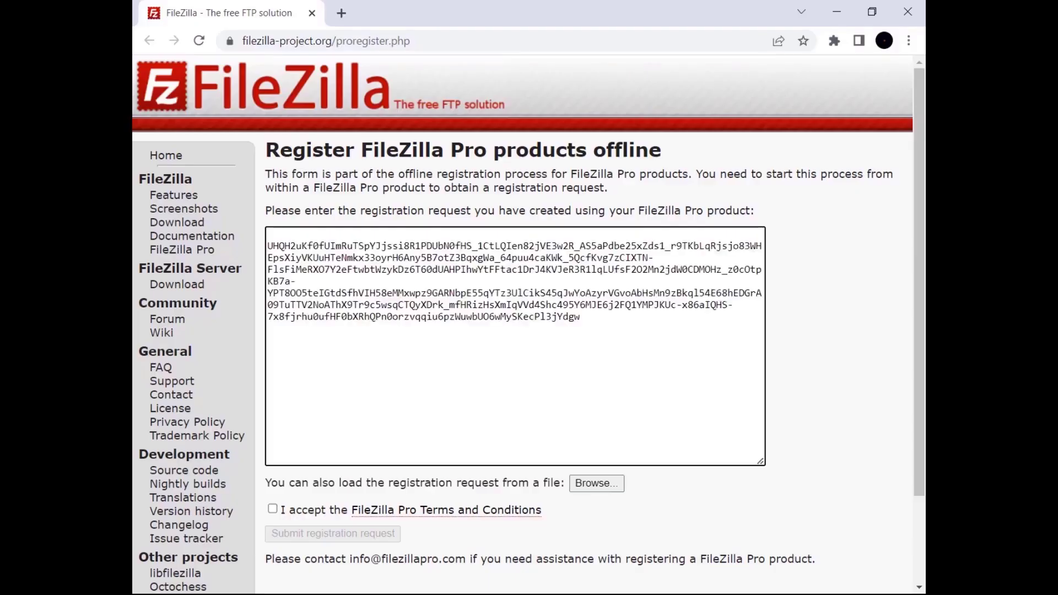
Accept the FileZilla Pro Terms and Conditions, submit the request, and copy the confirmation code
left_click(272, 509)
left_click(329, 534)
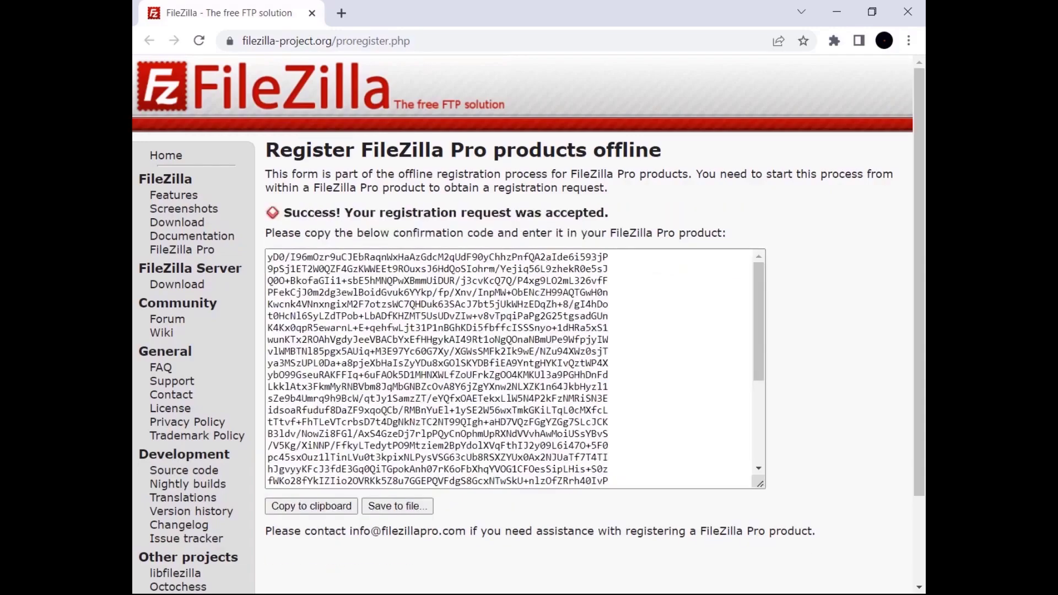
left_click(309, 506)
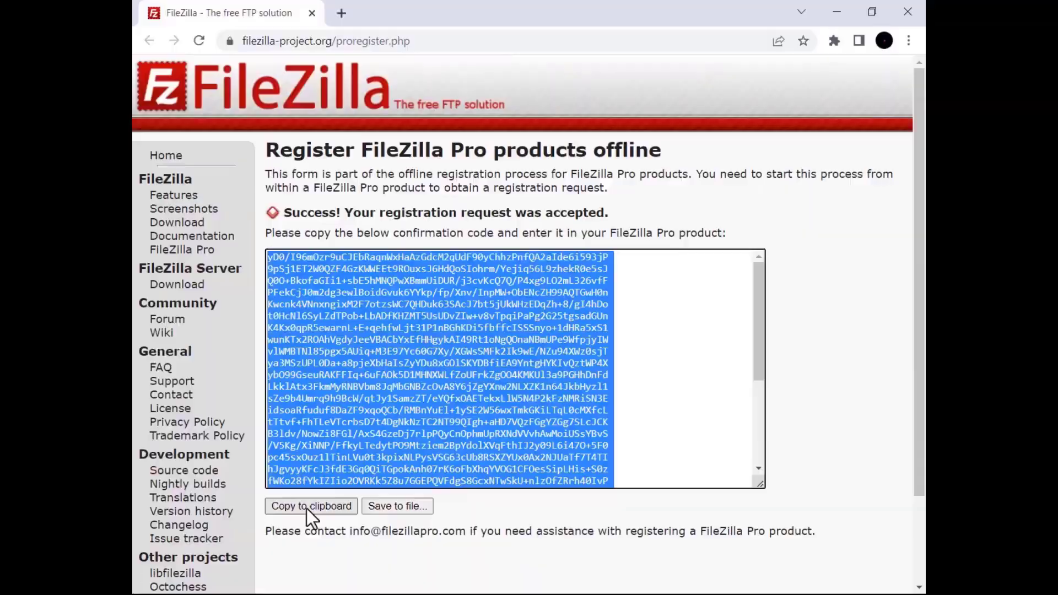
key("alt+Tab")
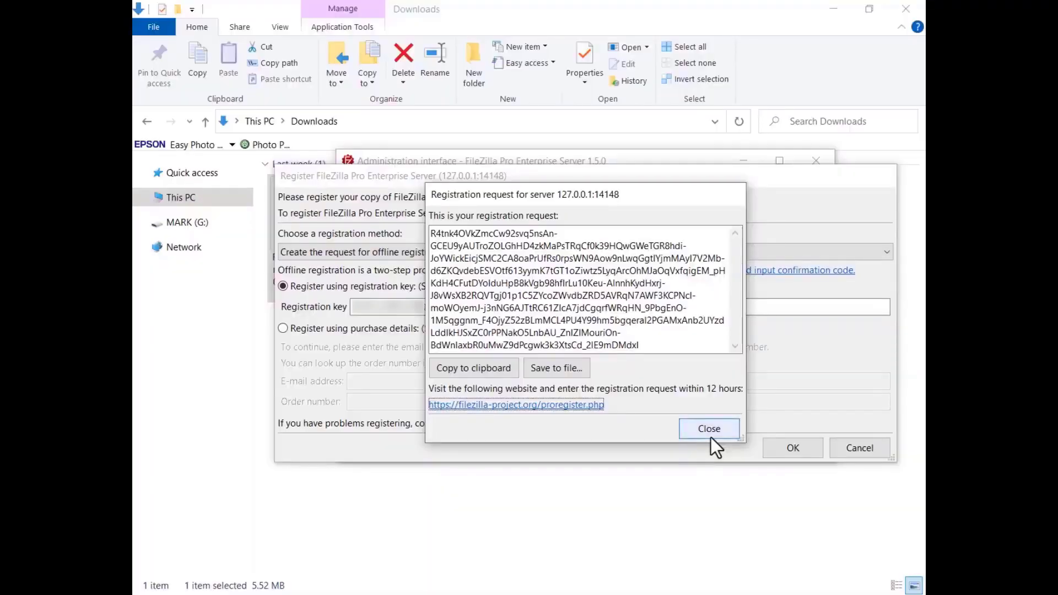
Enter the copied confirmation code for offline registration and confirm it
left_click(711, 437)
key("ctrl+v")
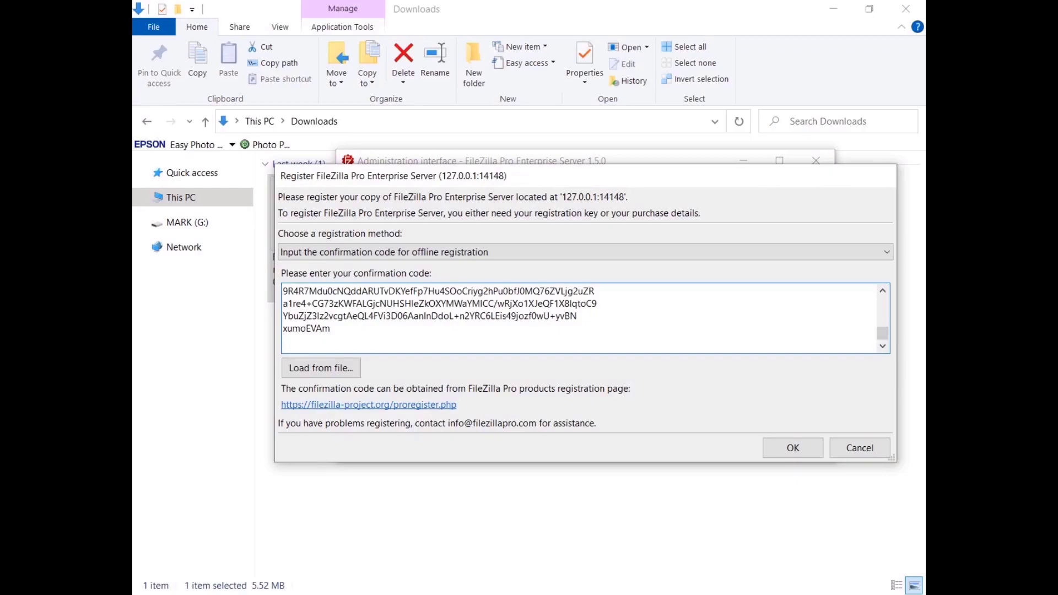
left_click(792, 449)
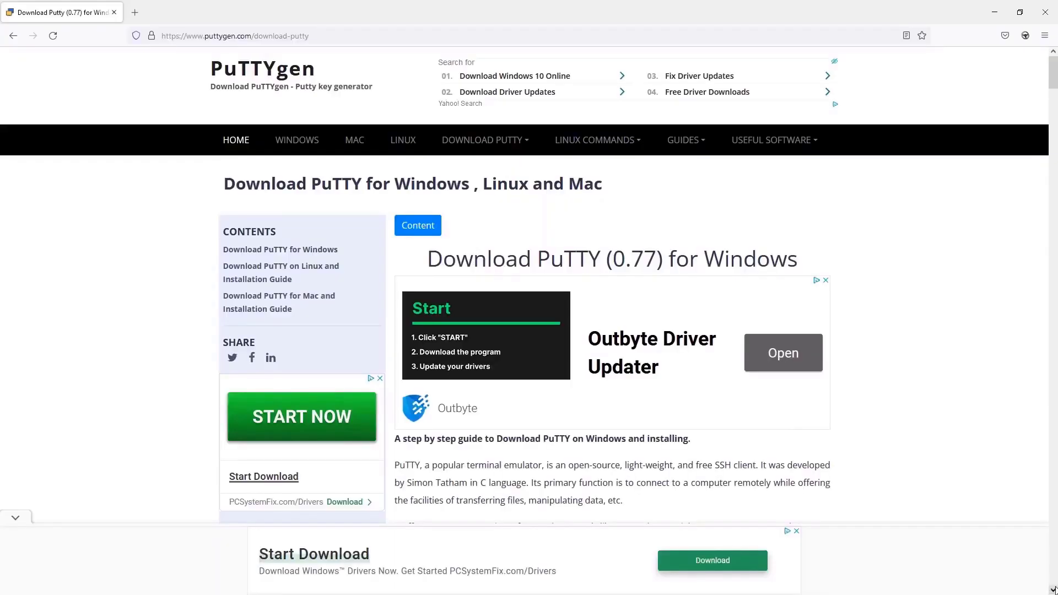
Scroll the PuTTY download page down to the PuTTY 0.77 MSI installer table
scroll(530, 320, "down", 8)
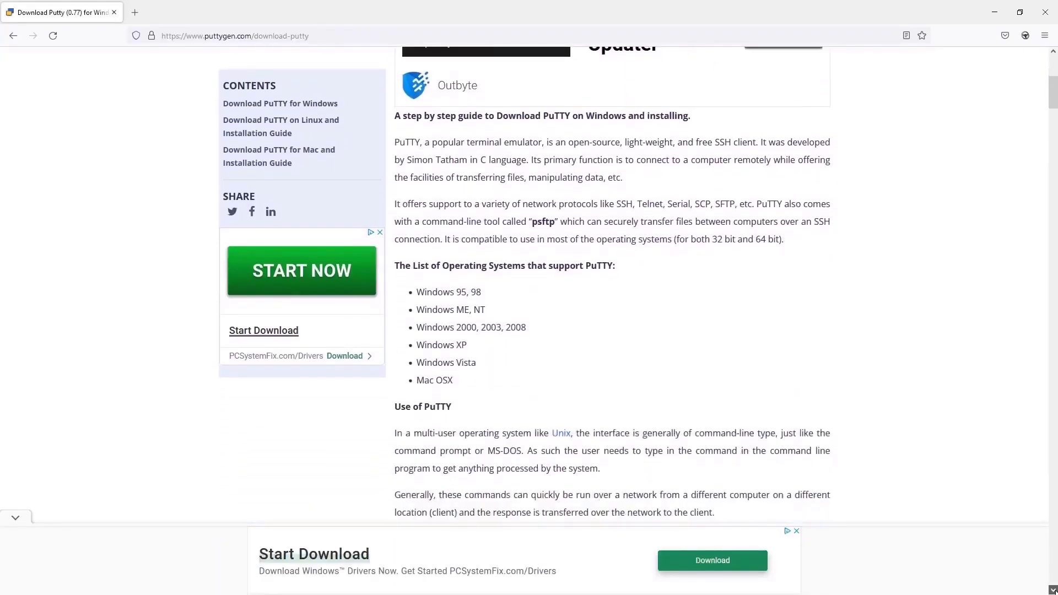
scroll(529, 286, "down", 10)
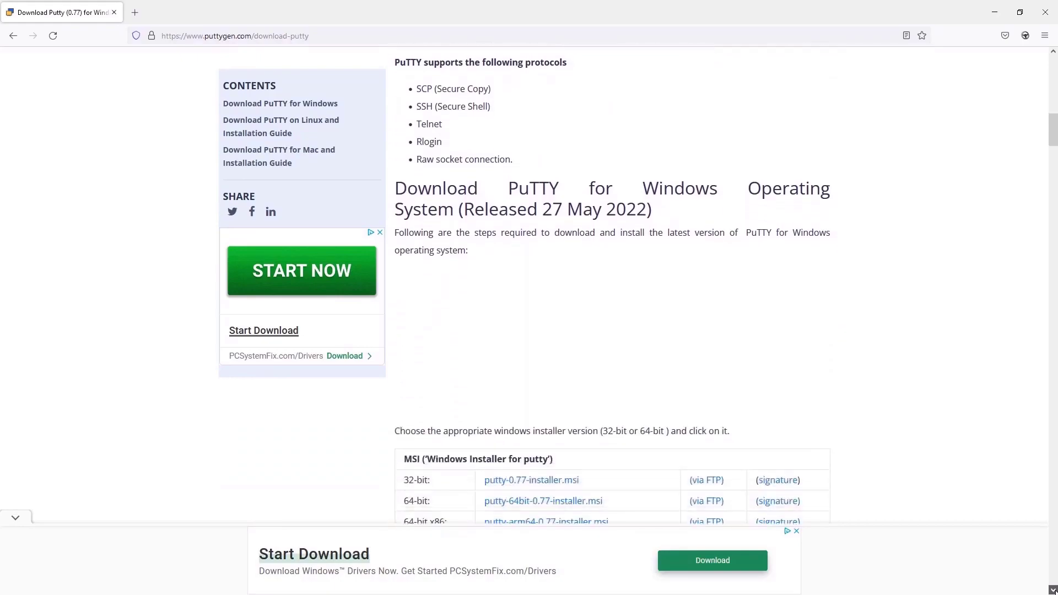
scroll(612, 287, "down", 3)
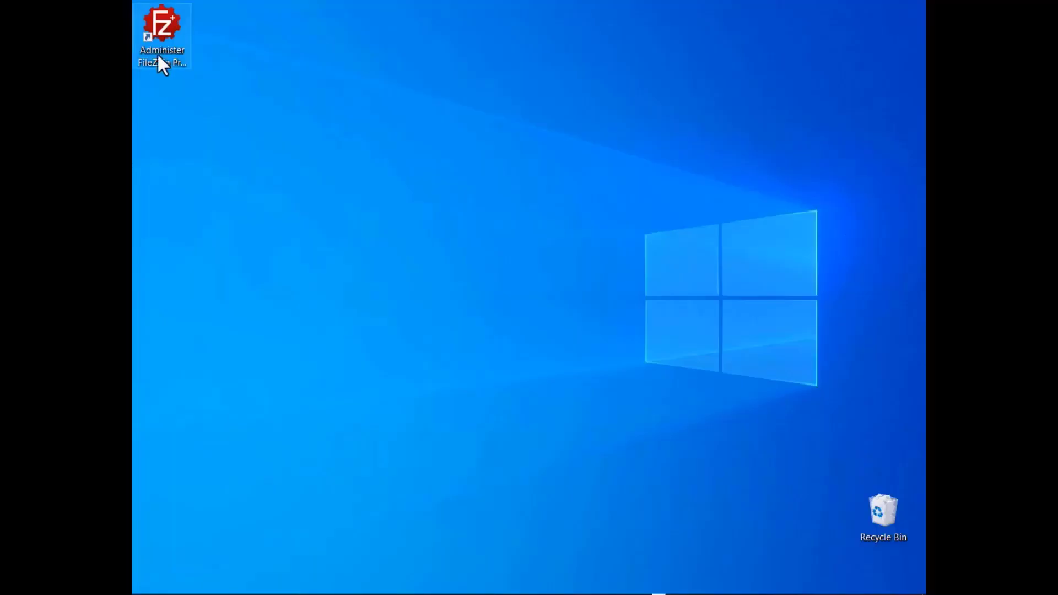
Launch the server administration, connect to the local server, and open the Users settings
double_click(157, 53)
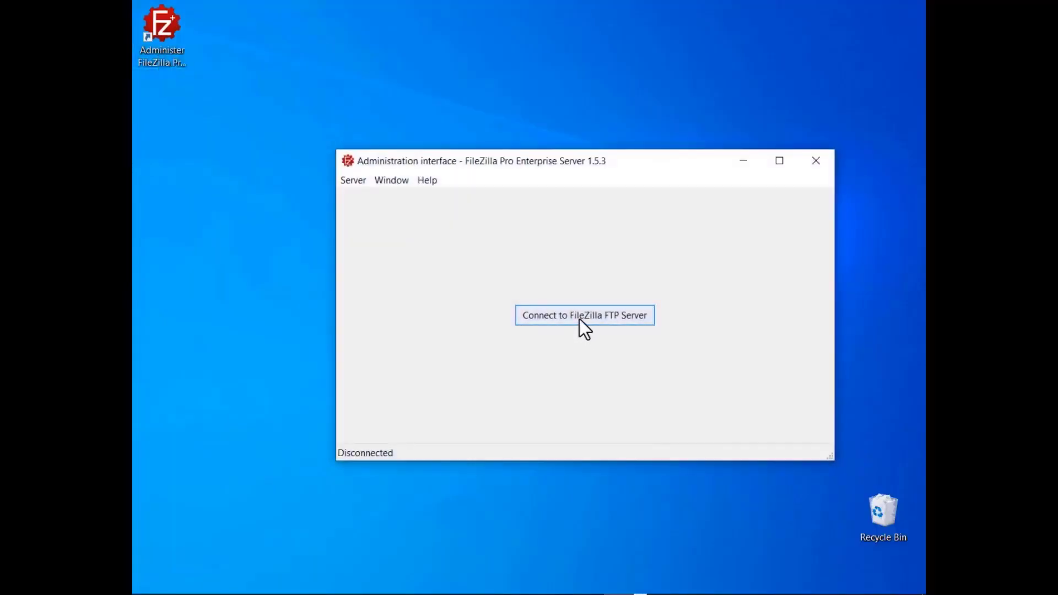
left_click(580, 319)
left_click(350, 182)
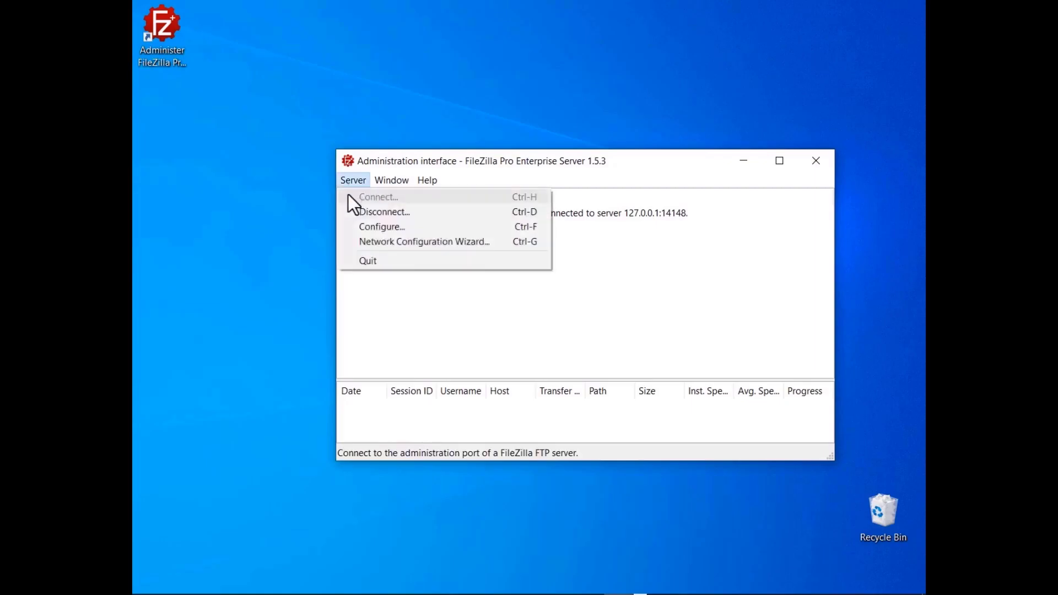
left_click(349, 226)
left_click(326, 184)
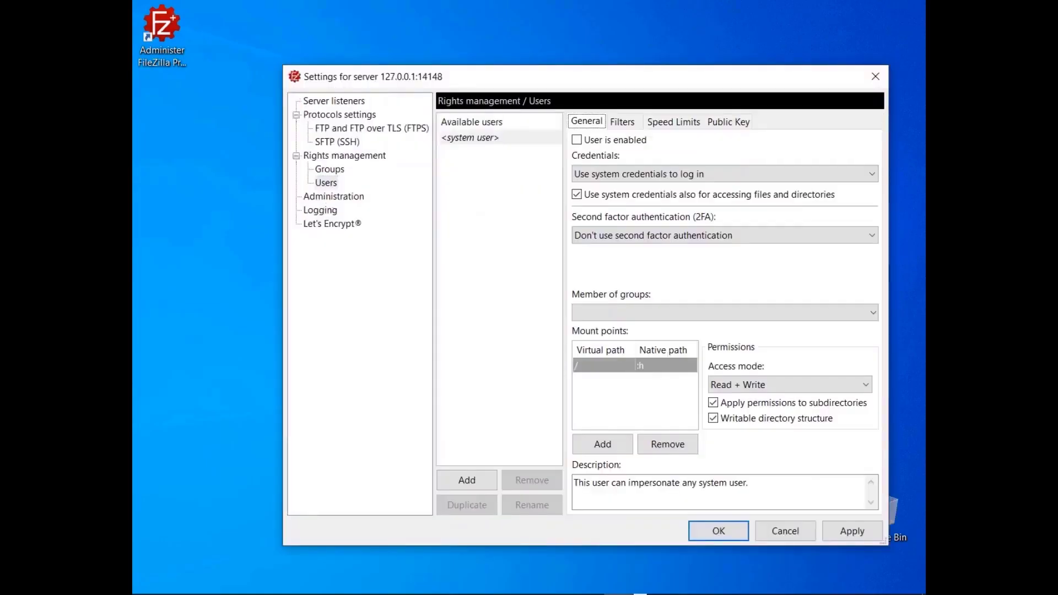
Add user SFTP-User and paste its SSH public key on the Public Key page
left_click(467, 480)
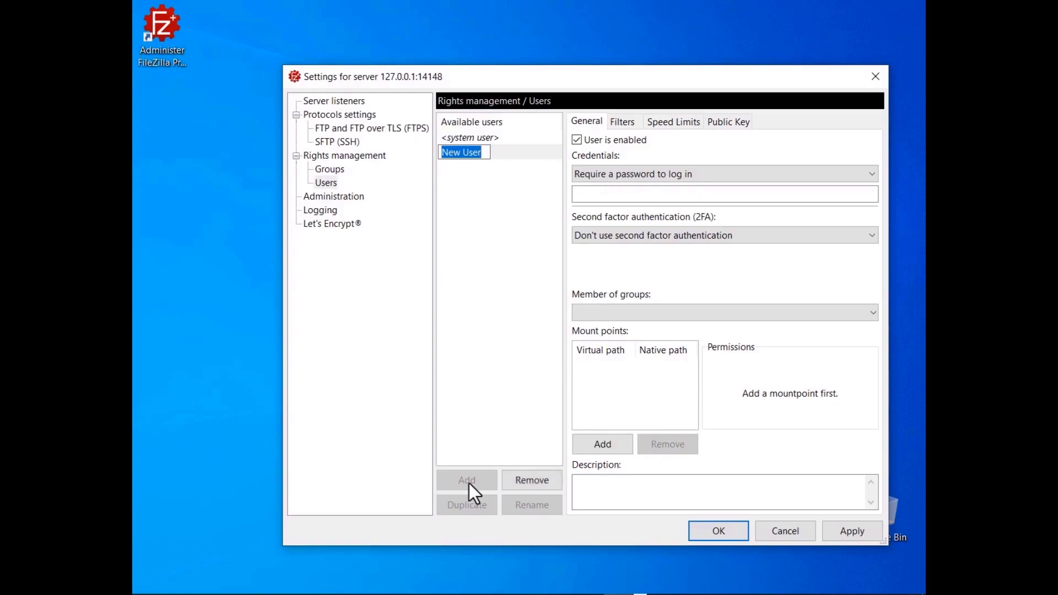
type("SFTP-User")
key("Return")
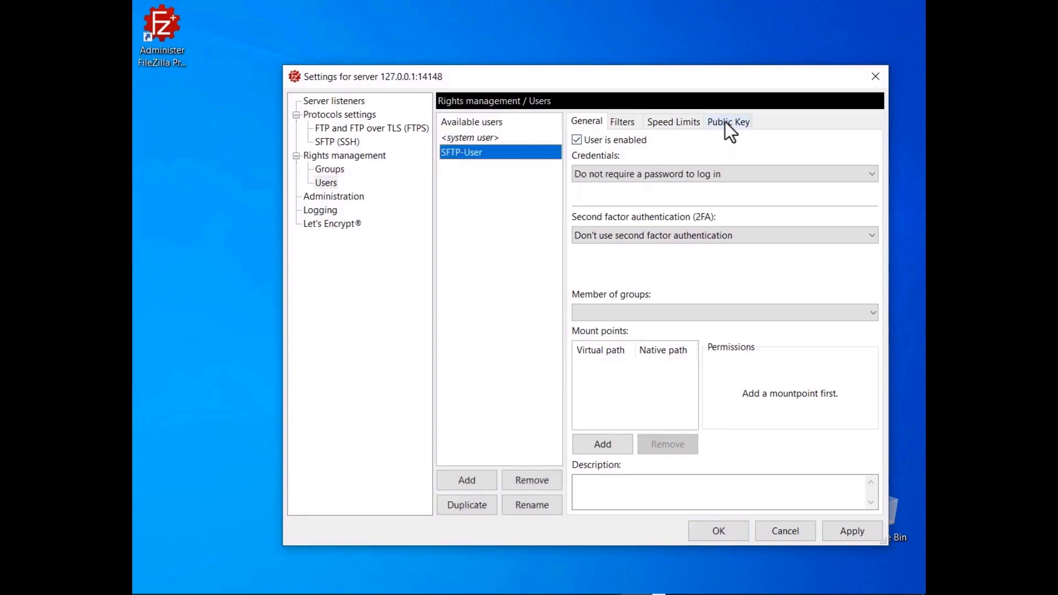
left_click(726, 121)
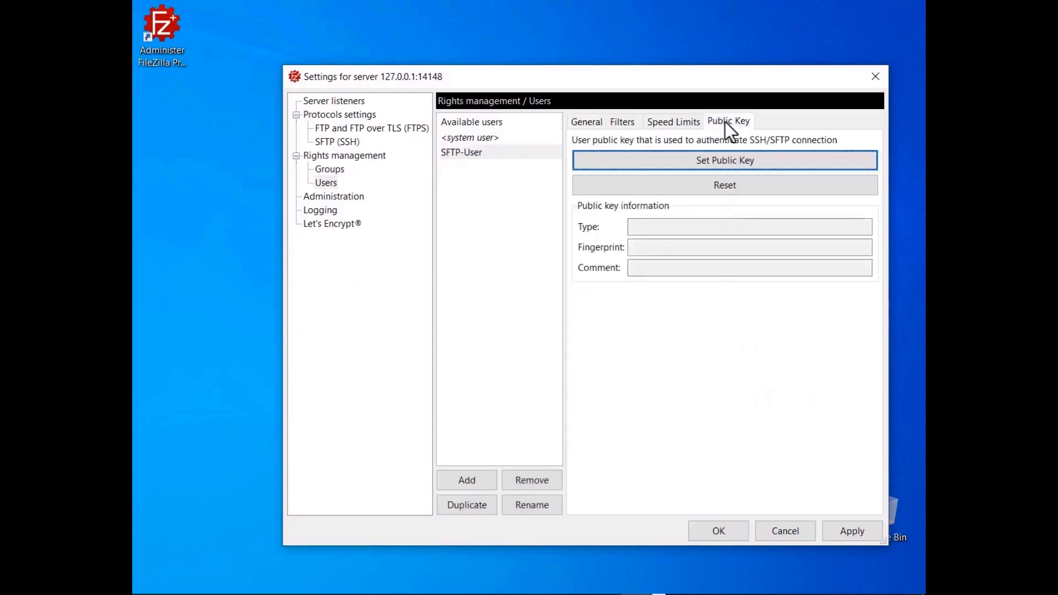
left_click(723, 167)
key("ctrl+v")
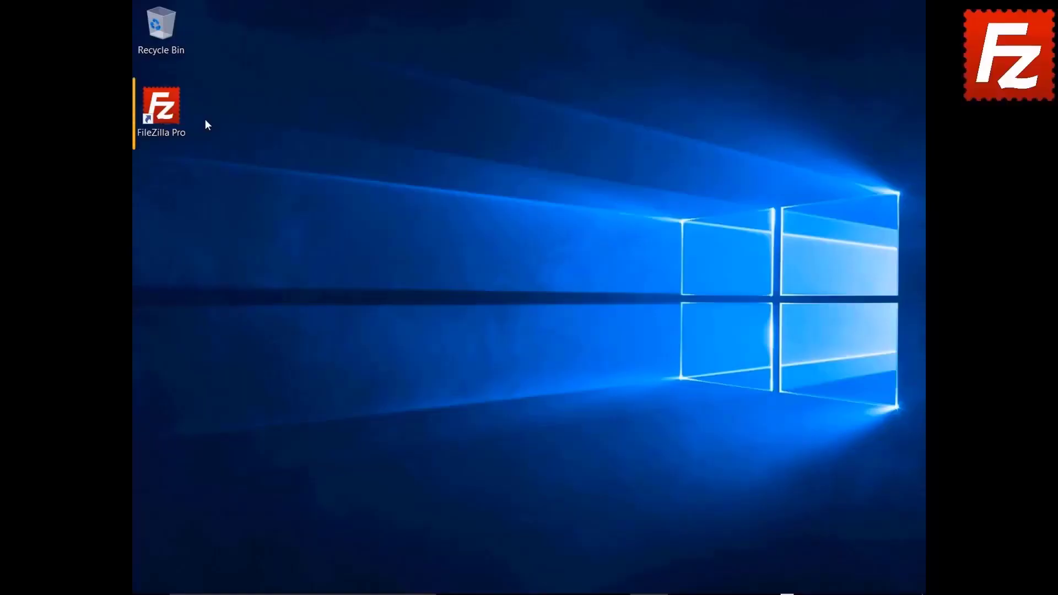
Launch FileZilla Pro and add a new Site Manager entry named SFTPServer
double_click(161, 108)
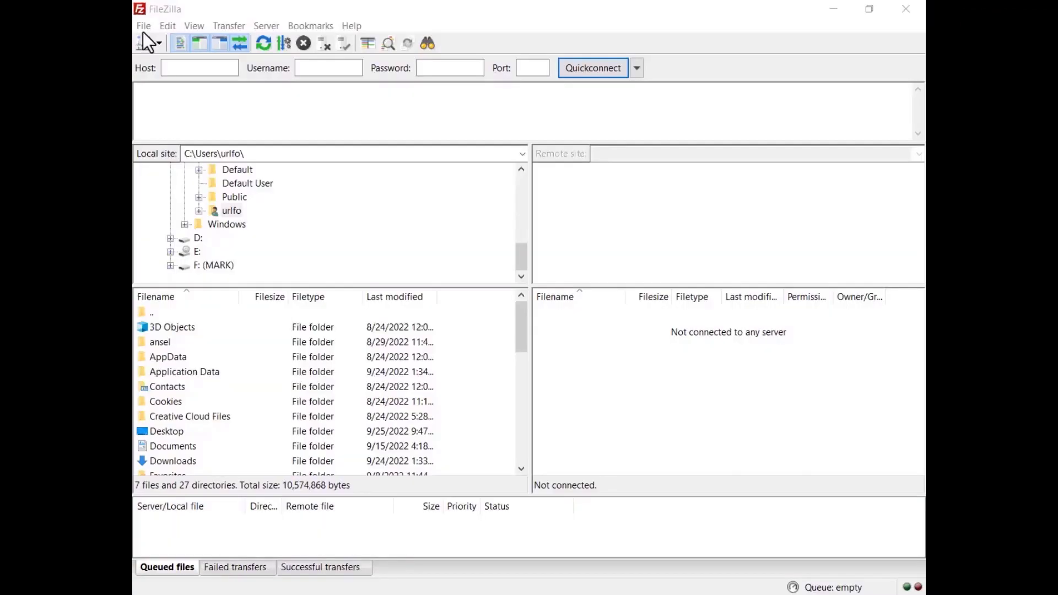
left_click(144, 25)
left_click(147, 40)
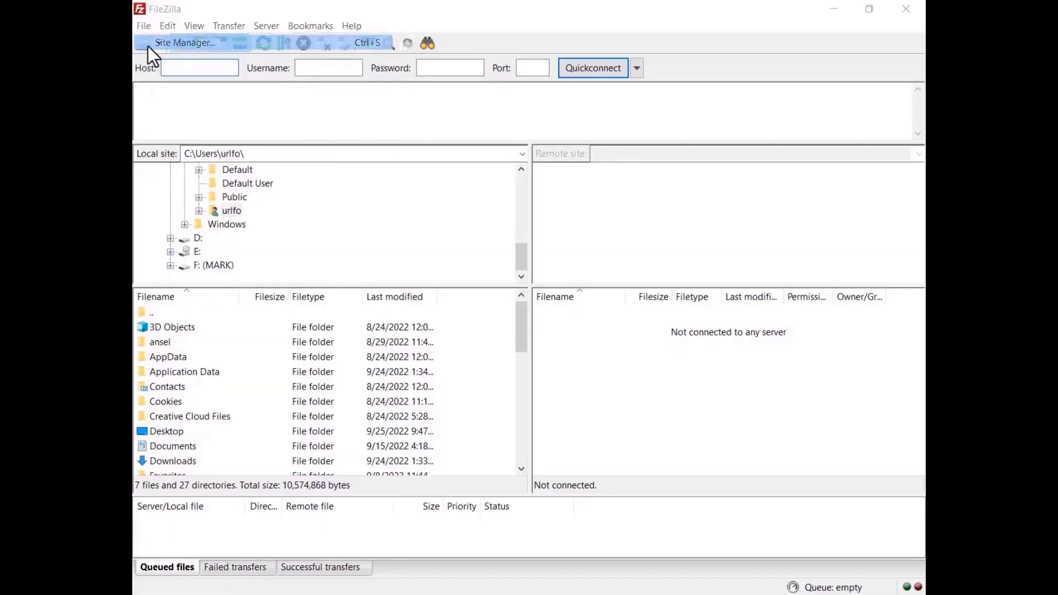
left_click(321, 383)
type("SFTPServer")
key("Return")
Set the site's protocol to SFTP and its host to 127.0.0.1
left_click(689, 191)
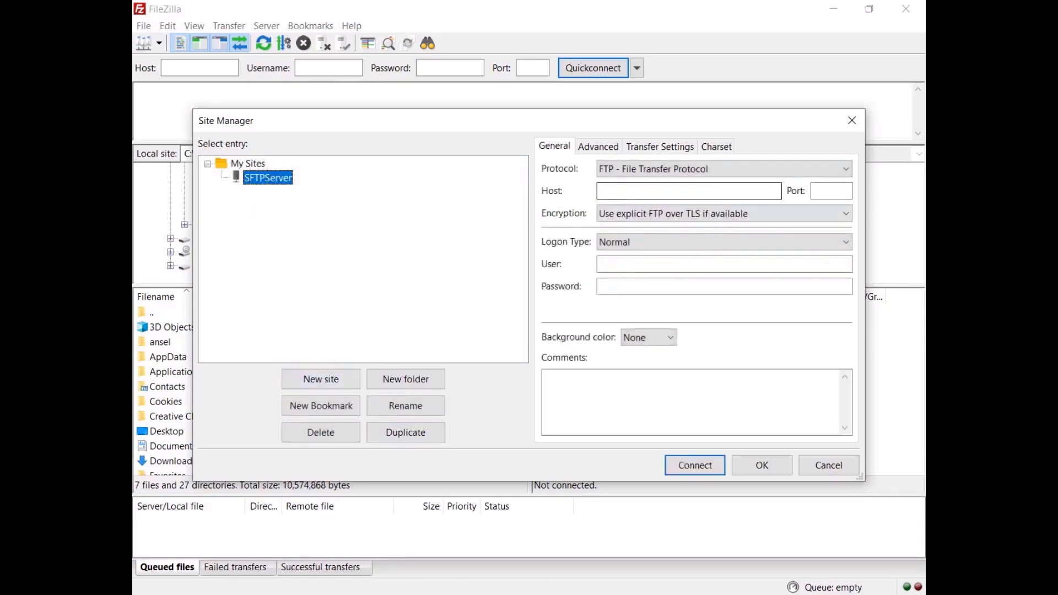
left_click(724, 168)
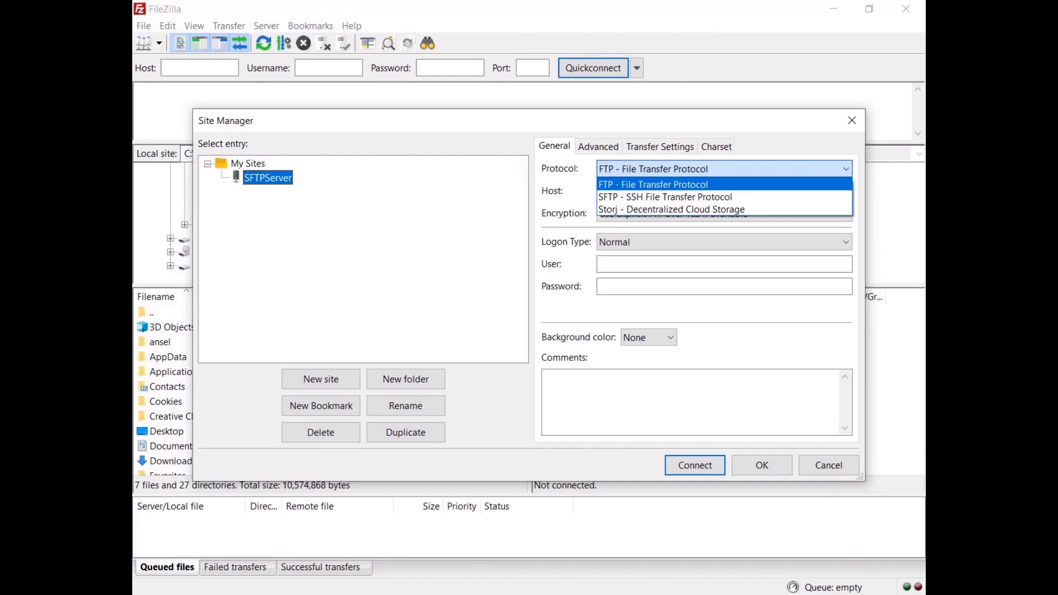
left_click(666, 197)
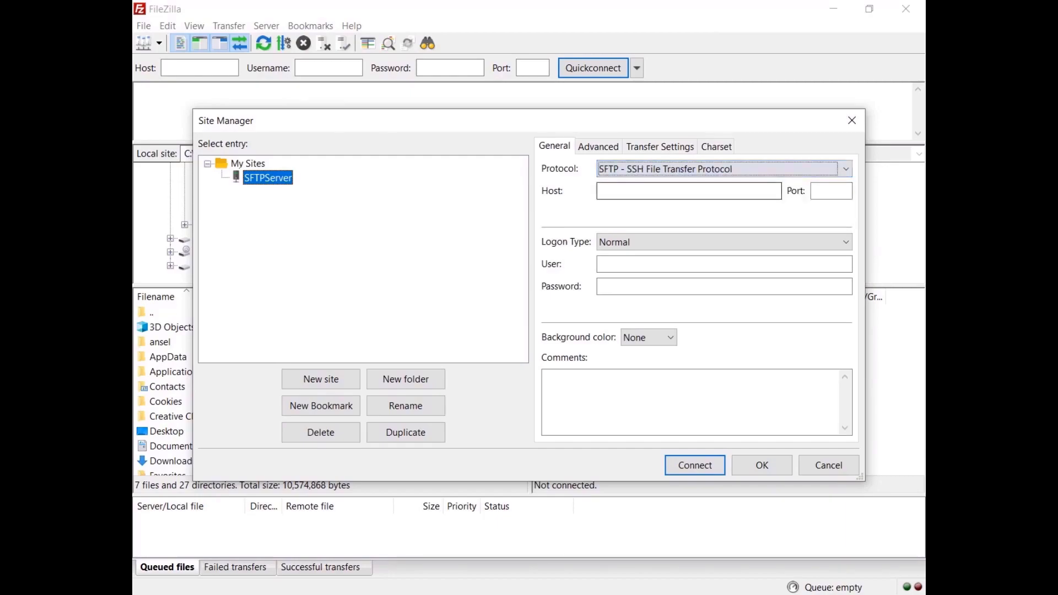
left_click(689, 191)
type("127.0.0.1")
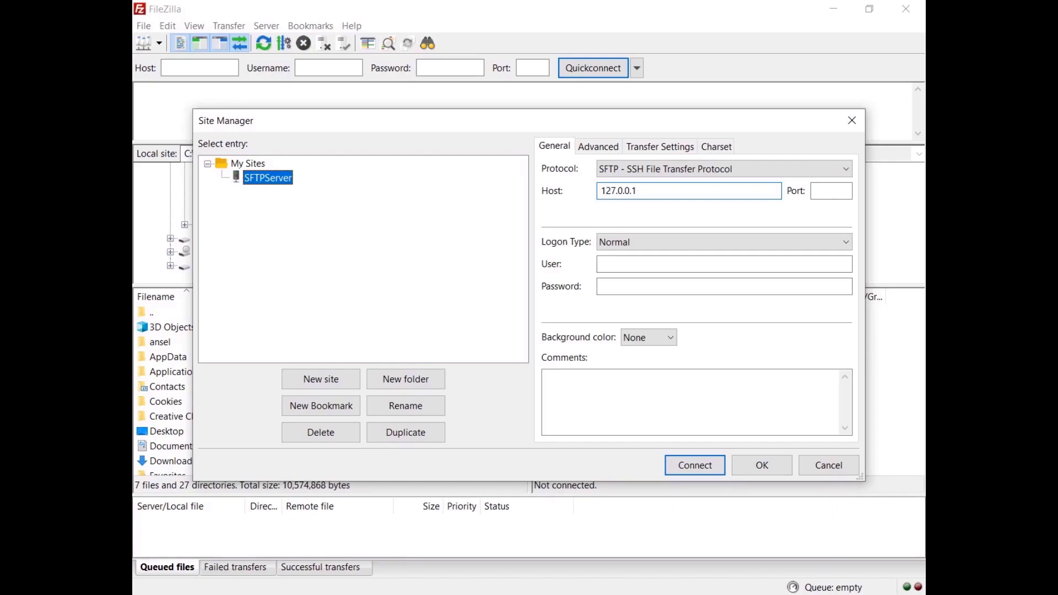
Use key file logon as SFTP-User with key.ppk and connect
left_click(705, 247)
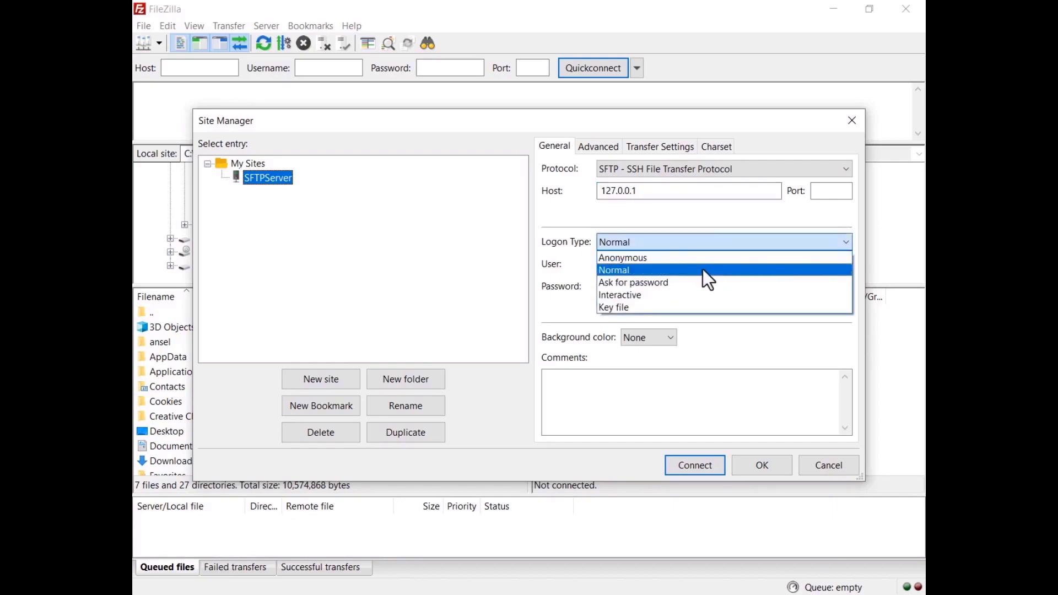
left_click(615, 307)
key("Tab")
type("SFTP-User")
key("Tab")
key("Tab")
key("space")
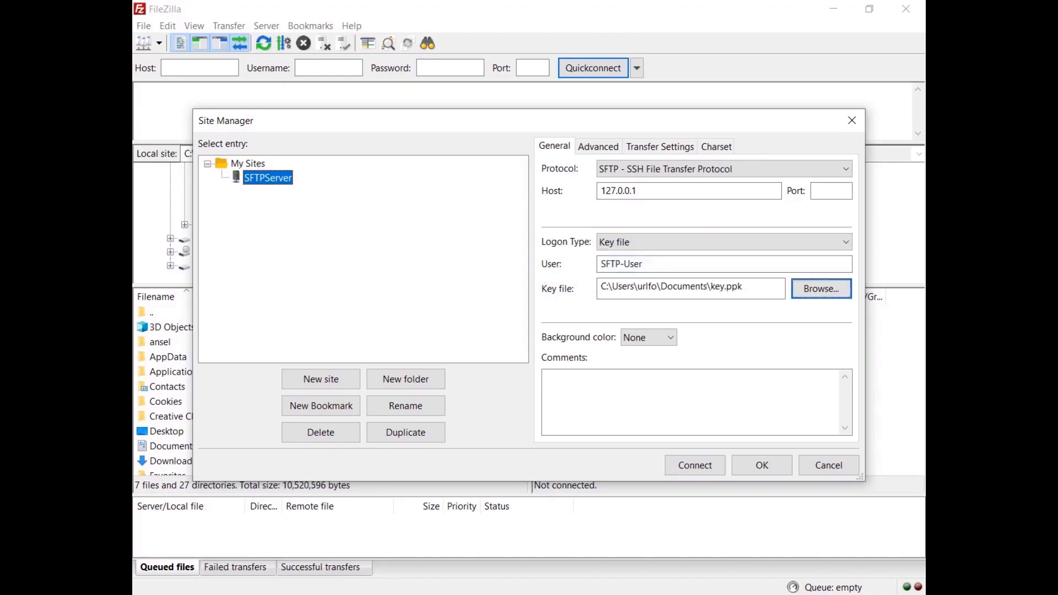
left_click(693, 467)
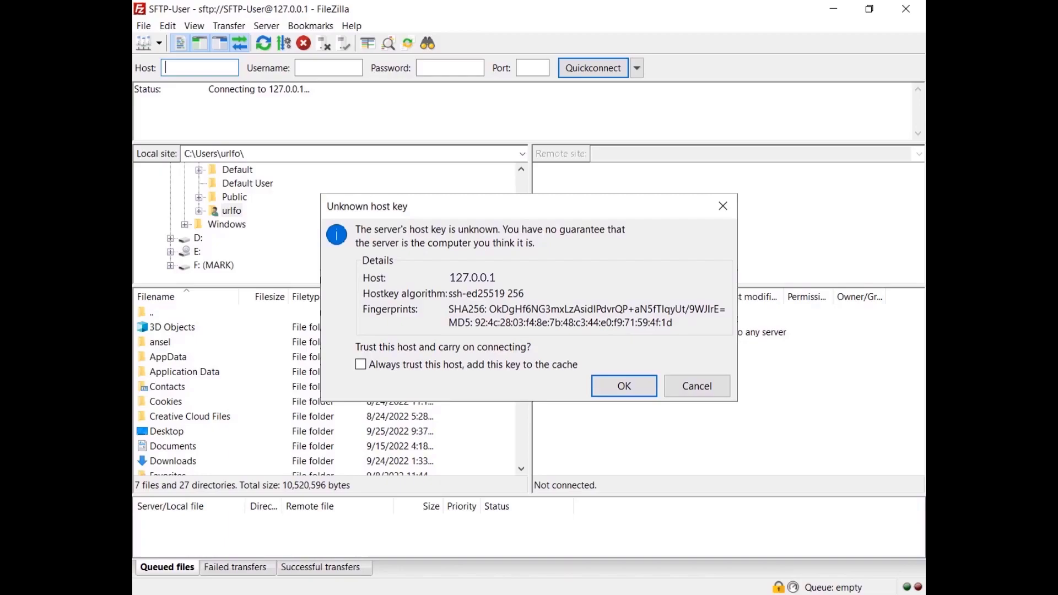
Always trust the 127.0.0.1 host key, cache it, and accept the connection
key("alt+a")
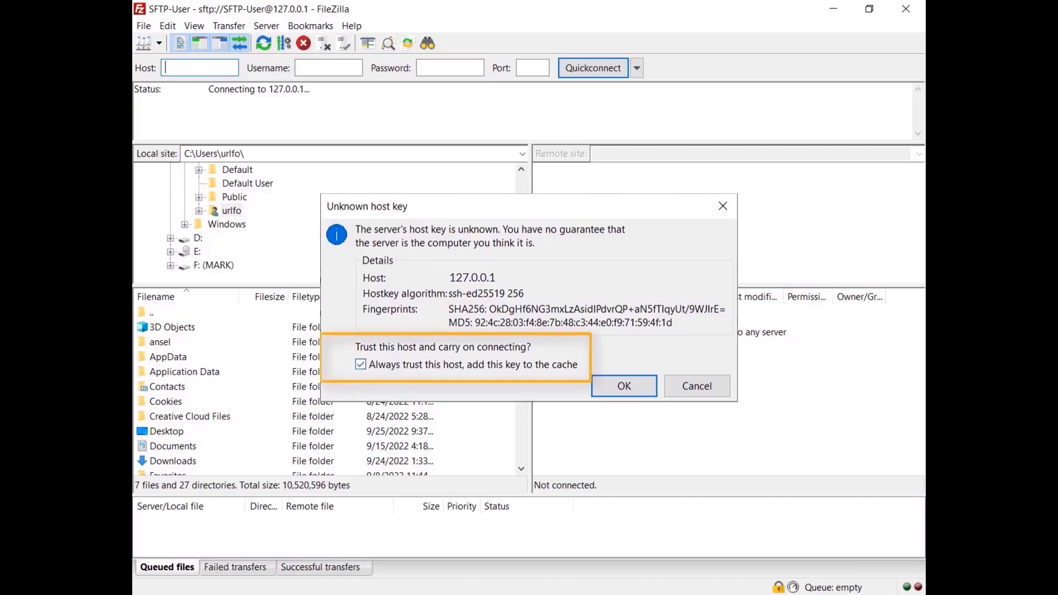
left_click(626, 388)
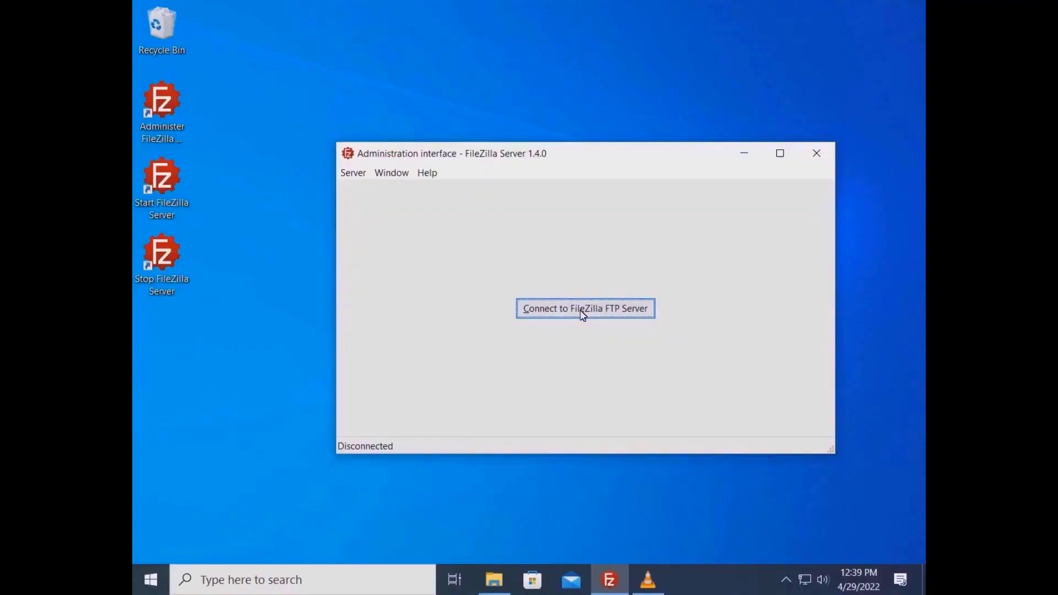
Connect to the local server administration with the admin password
left_click(548, 308)
left_click(512, 330)
type("••••••••••")
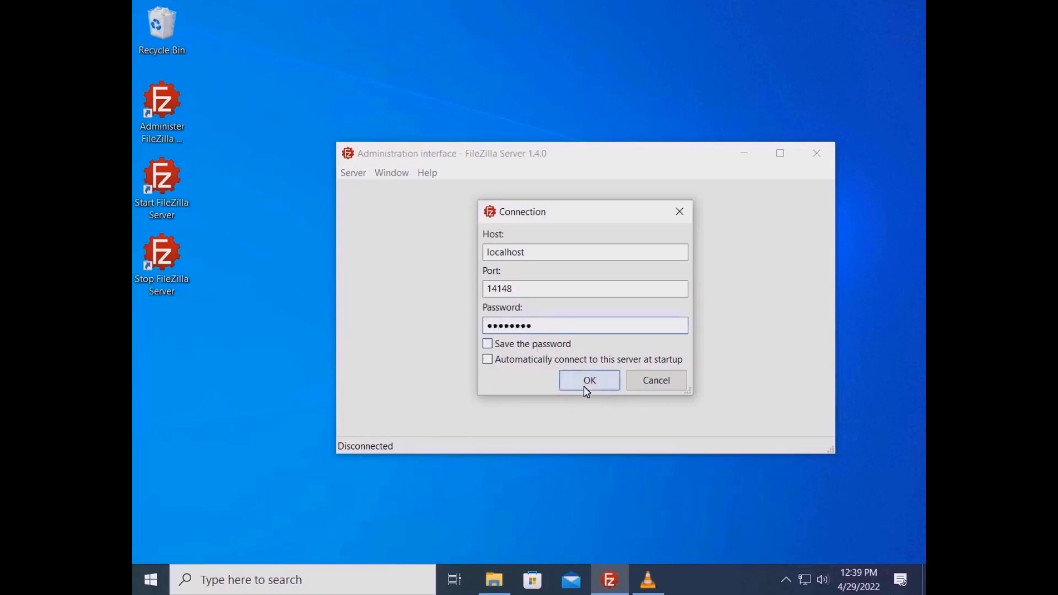
left_click(589, 381)
Enable Let's Encrypt certificate generation in the server settings
left_click(354, 173)
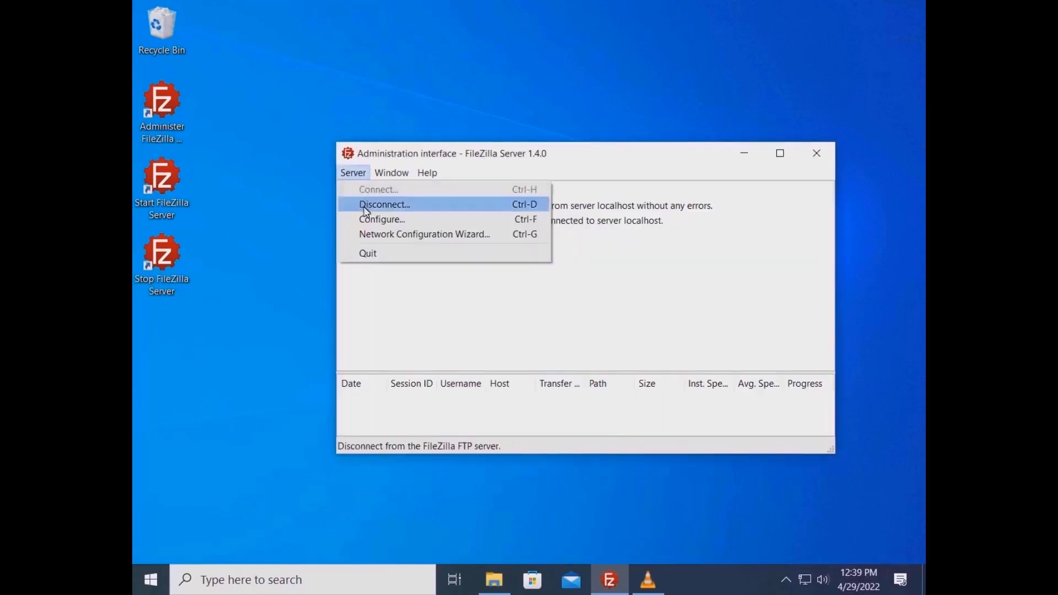
left_click(434, 221)
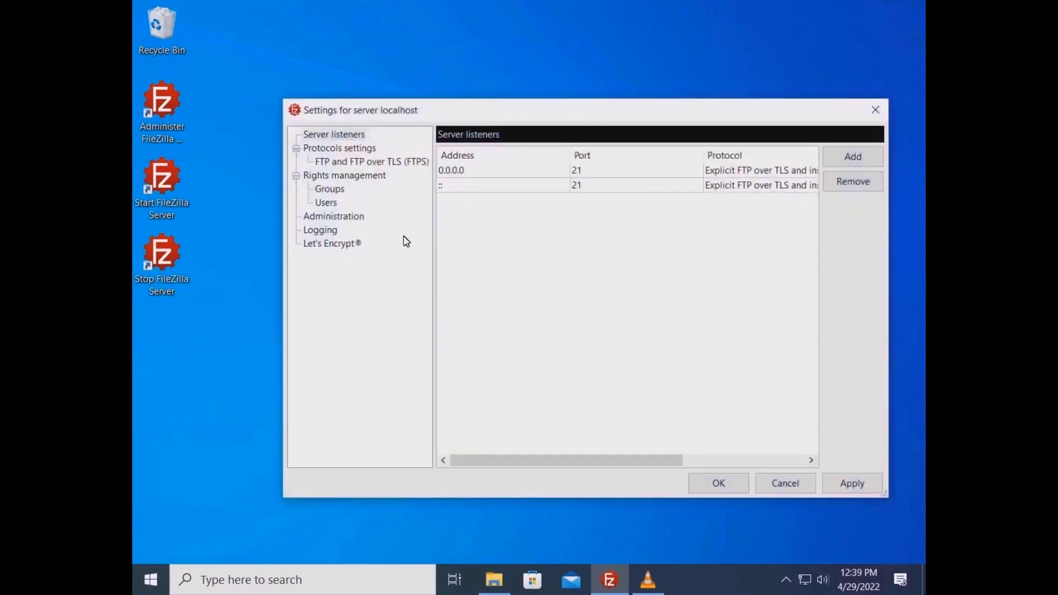
left_click(354, 245)
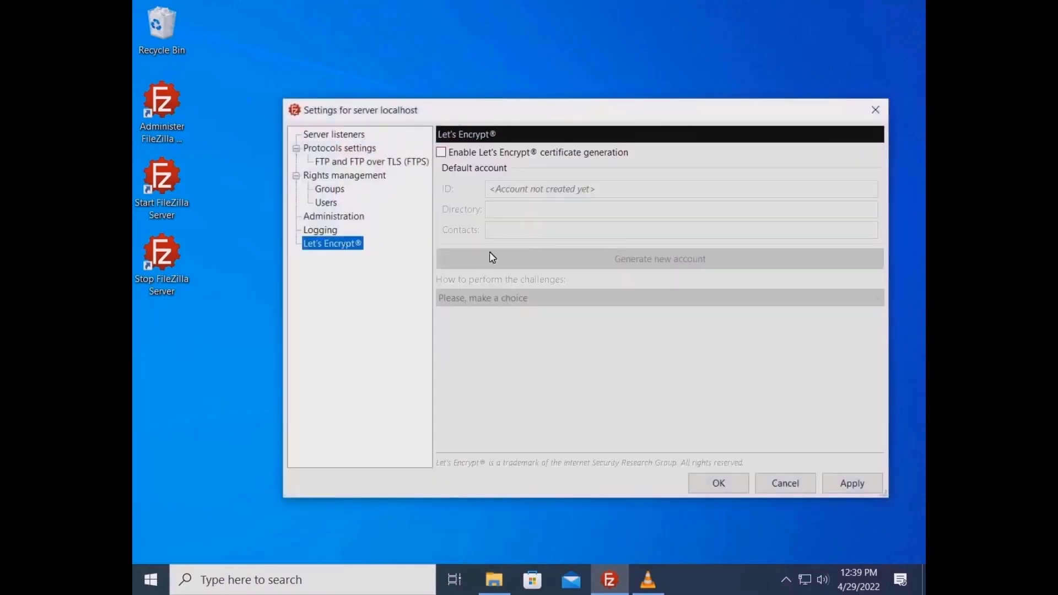
left_click(518, 155)
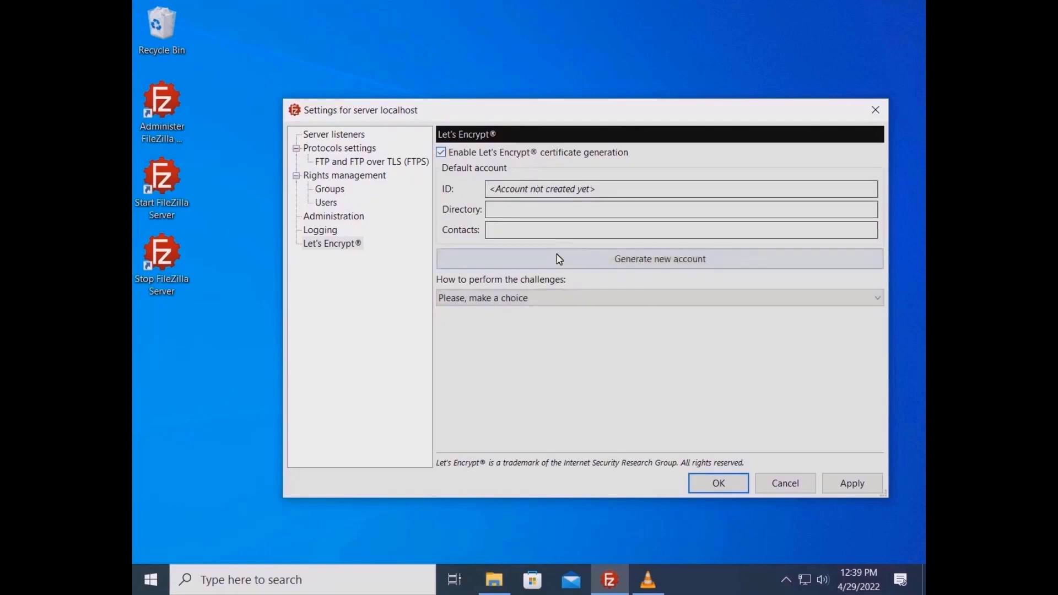
Start a new ACME account with a mailto contact e-mail URI
left_click(555, 265)
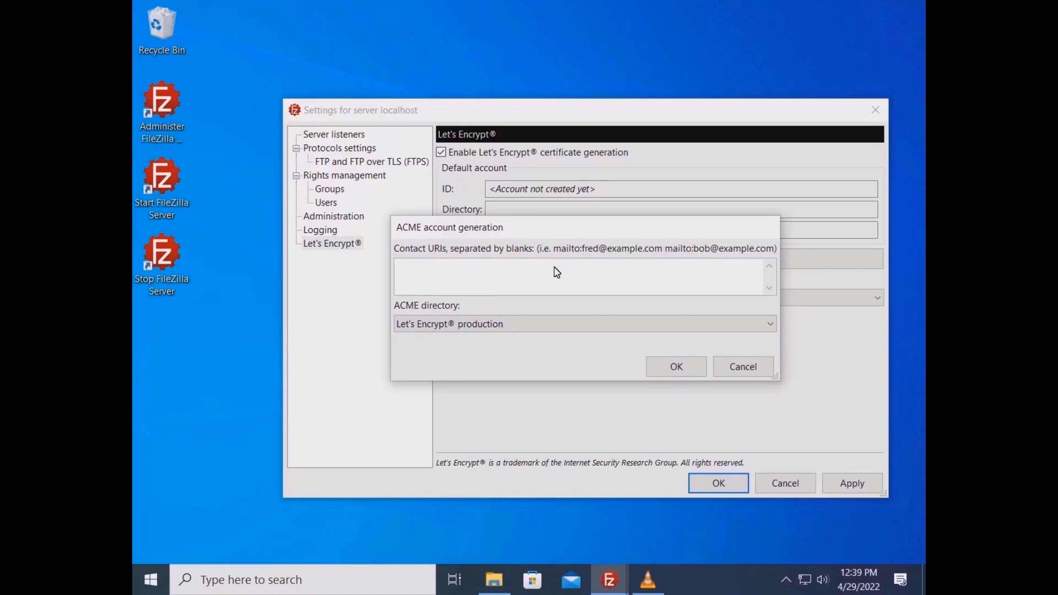
type("mailto:john.doe@example.com")
key("Tab")
key("alt+Down")
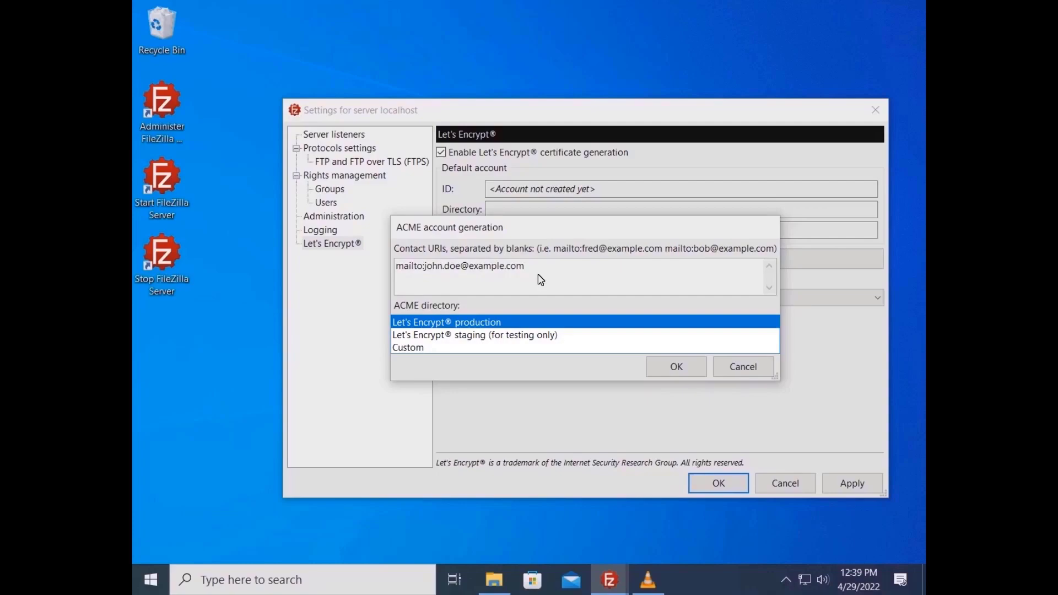
Create the ACME account on the production directory and accept the terms of service
left_click(634, 322)
left_click(676, 367)
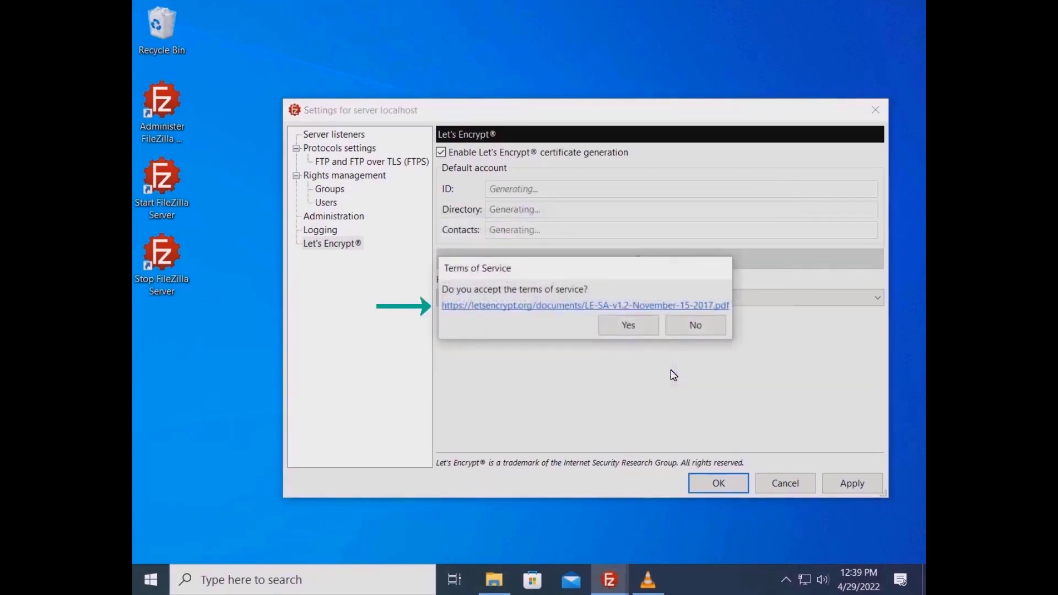
left_click(626, 326)
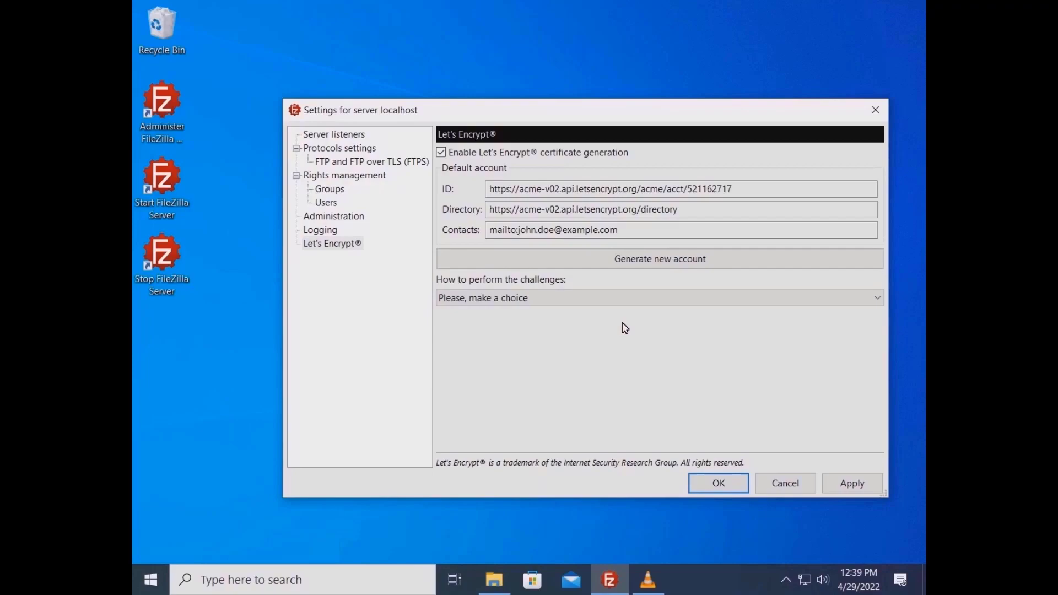
Answer Let's Encrypt challenges with an internal web server on port 80
left_click(606, 300)
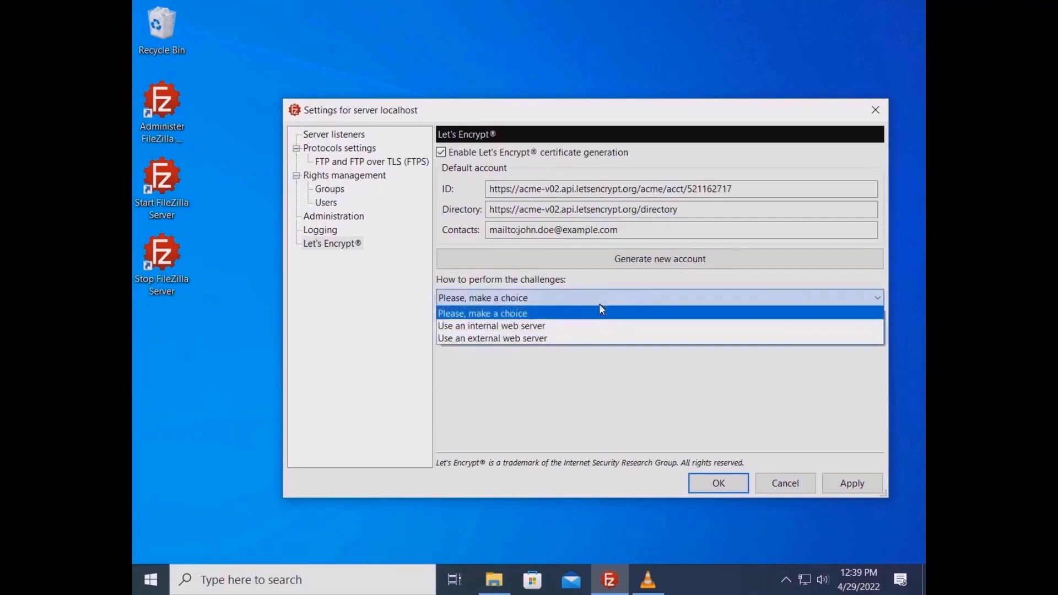
left_click(586, 328)
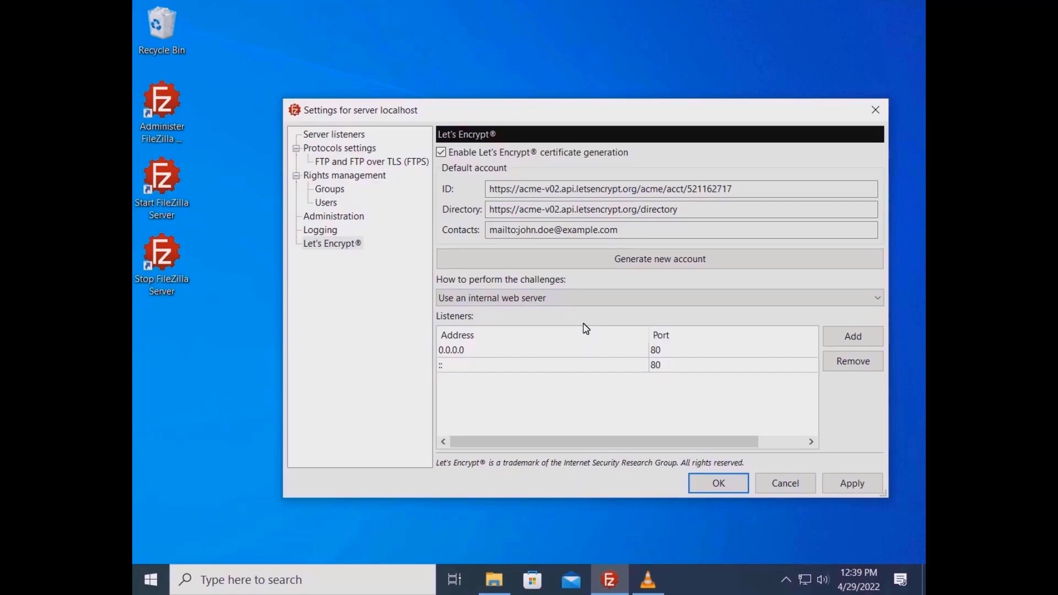
left_click(387, 164)
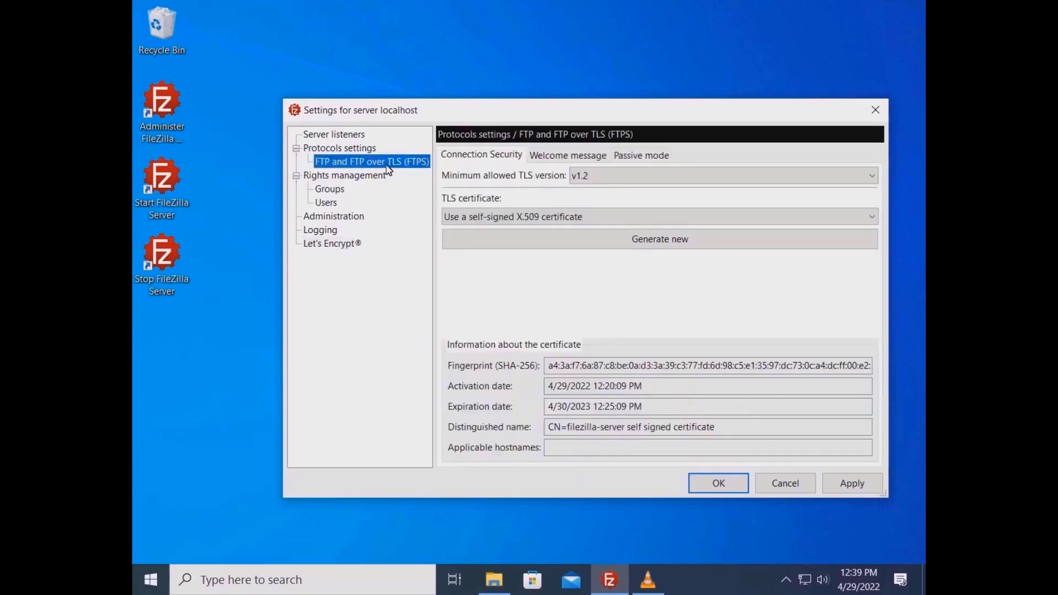
Secure FTPS with a new Let's Encrypt certificate for ftp.example.com and save settings
left_click(497, 218)
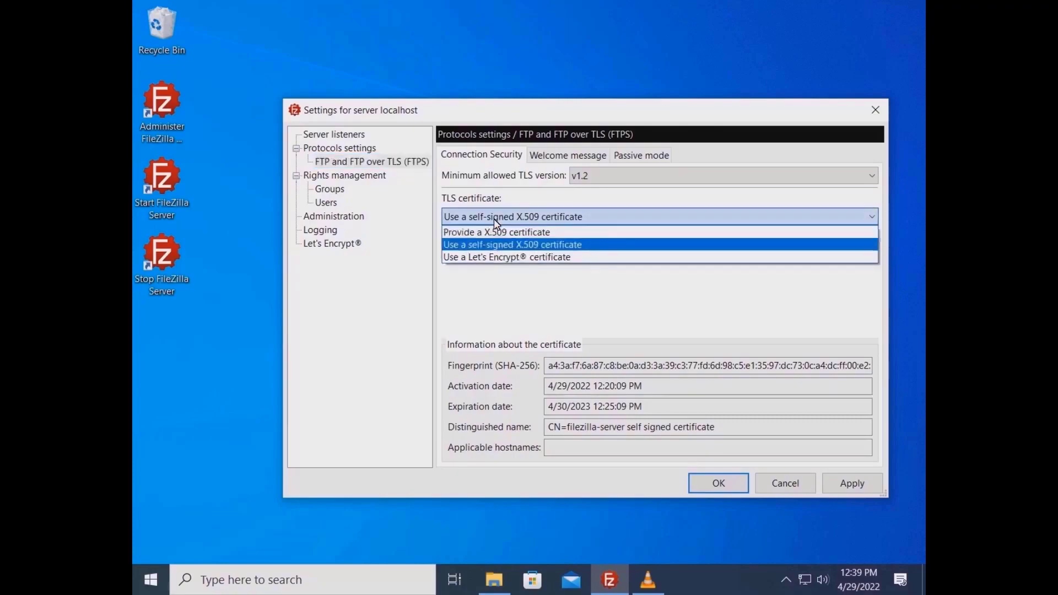
left_click(586, 259)
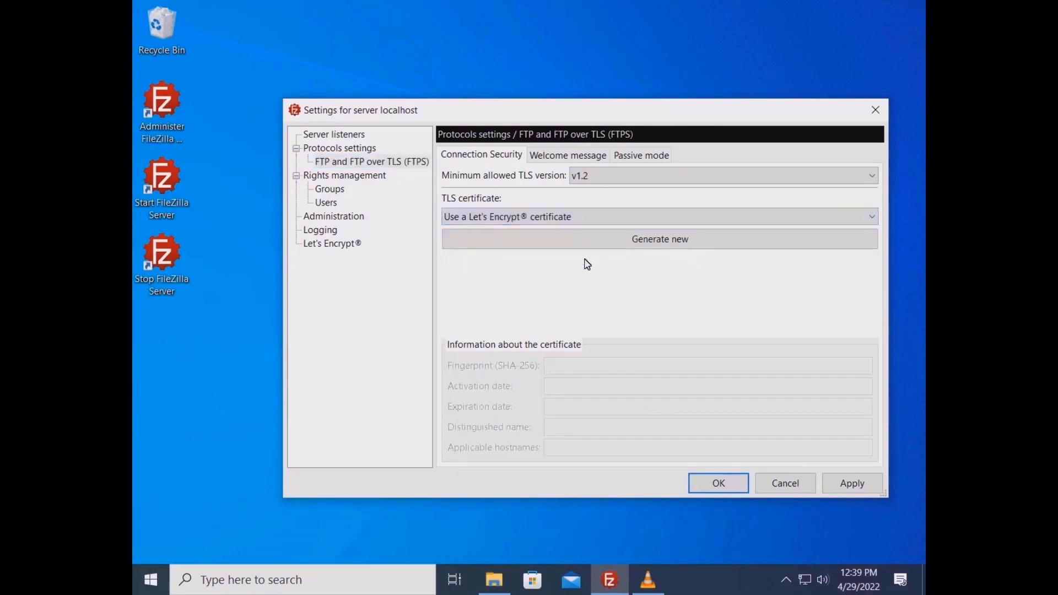
left_click(637, 243)
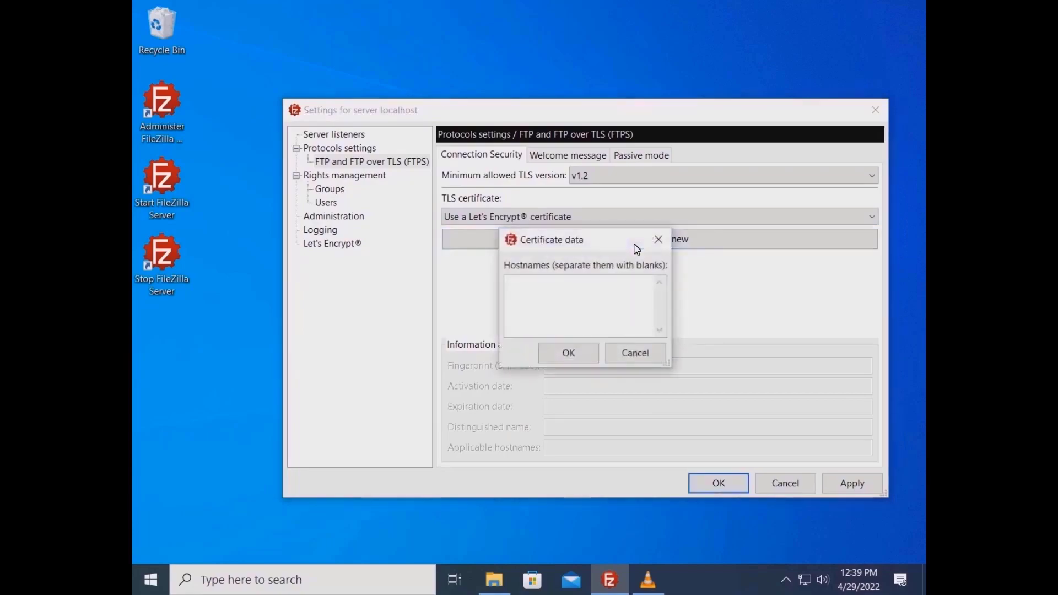
type("ftp.example.com")
left_click(568, 356)
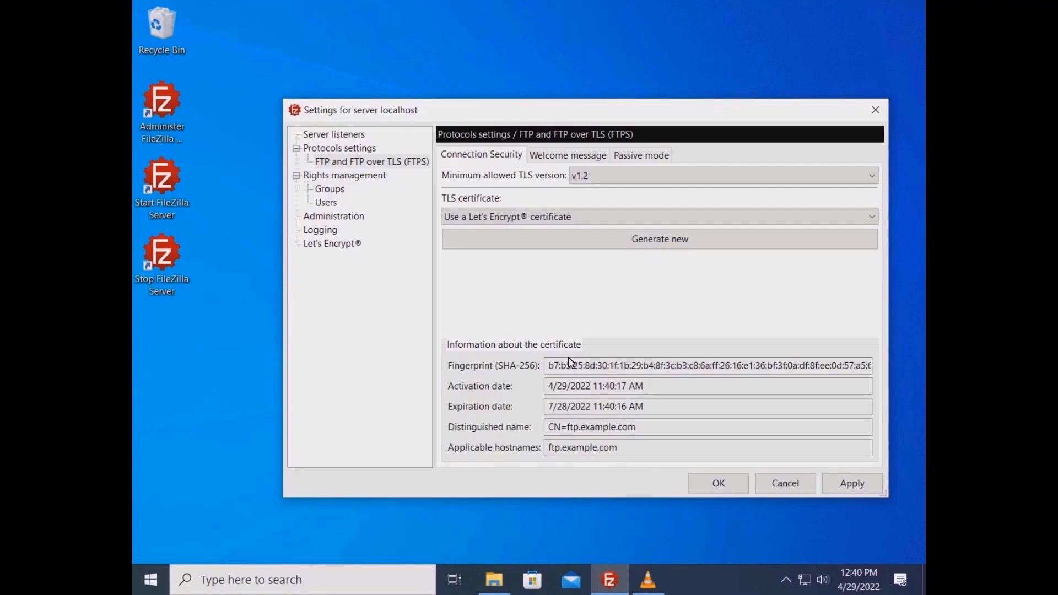
left_click(708, 487)
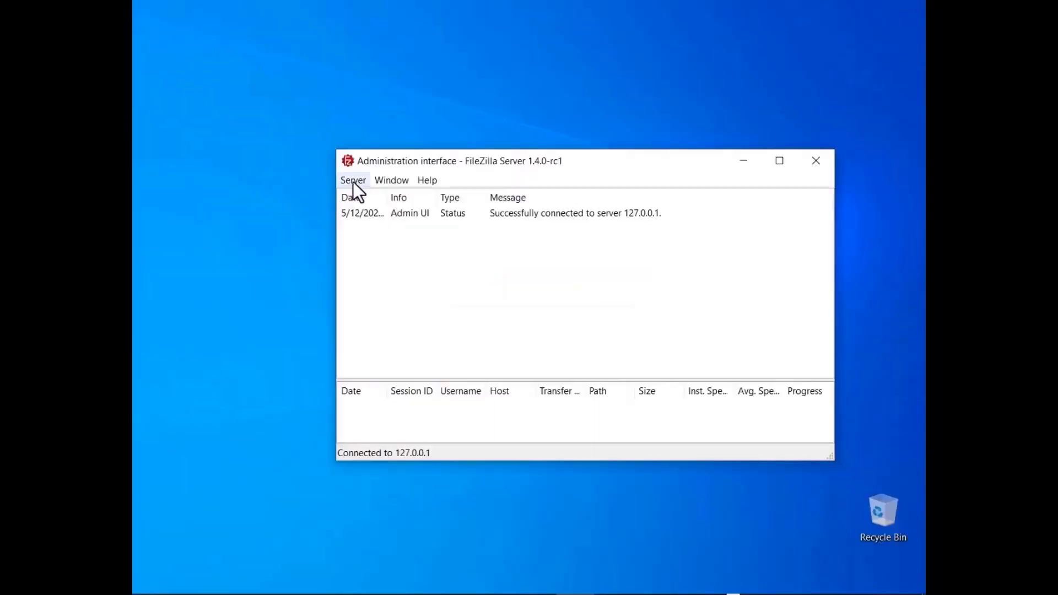
Run the Network Configuration Wizard with any passive port and external host ftp.example.com
left_click(353, 182)
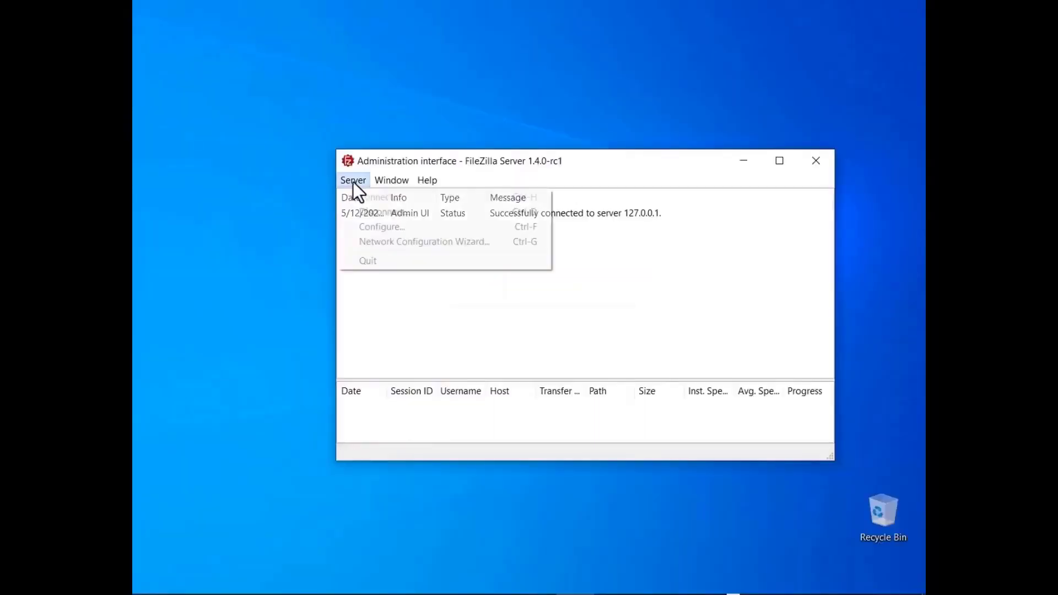
left_click(367, 245)
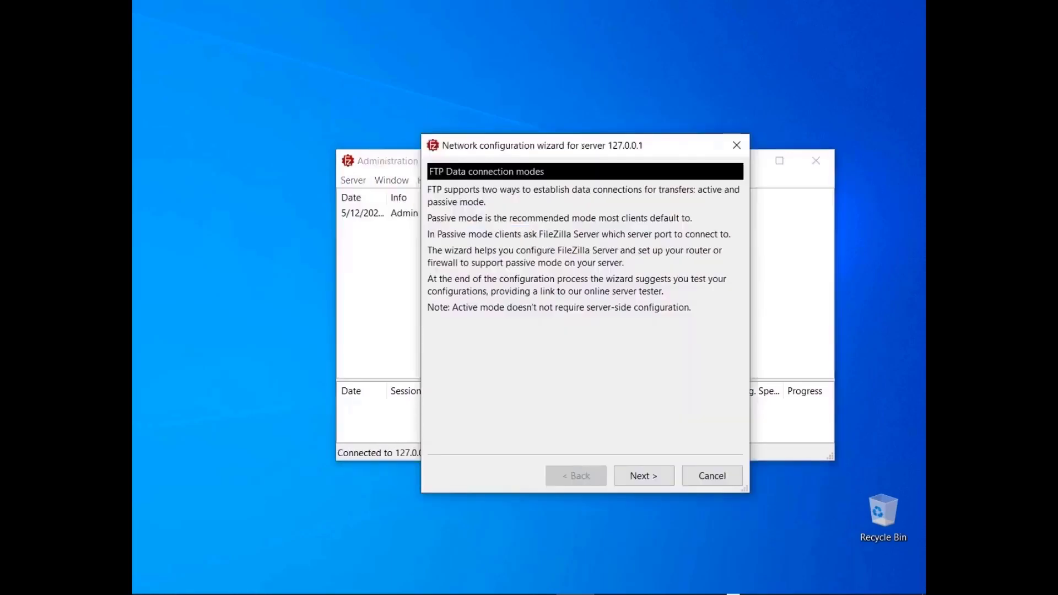
left_click(643, 478)
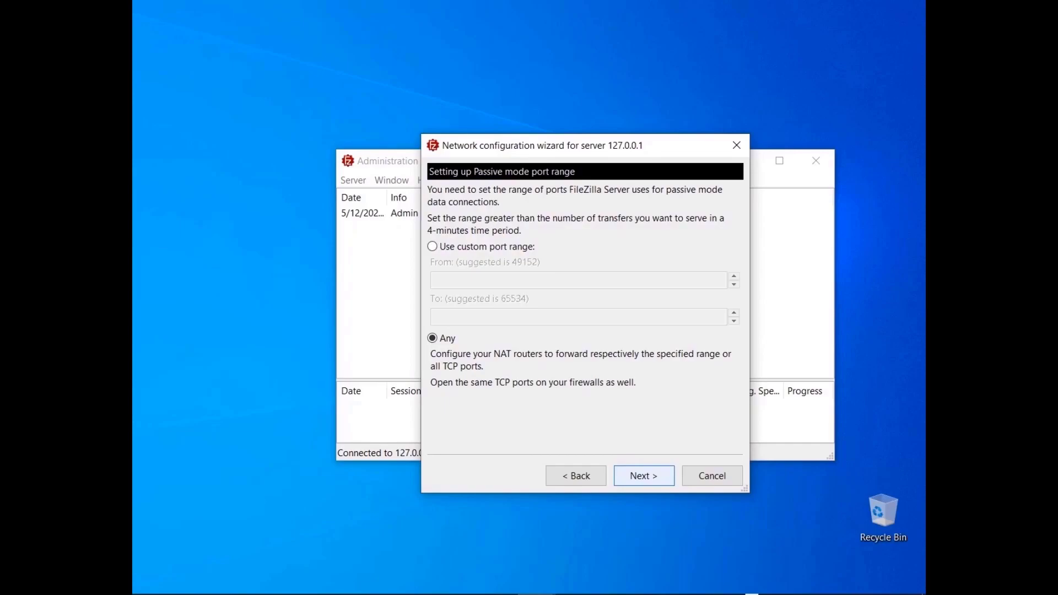
left_click(432, 250)
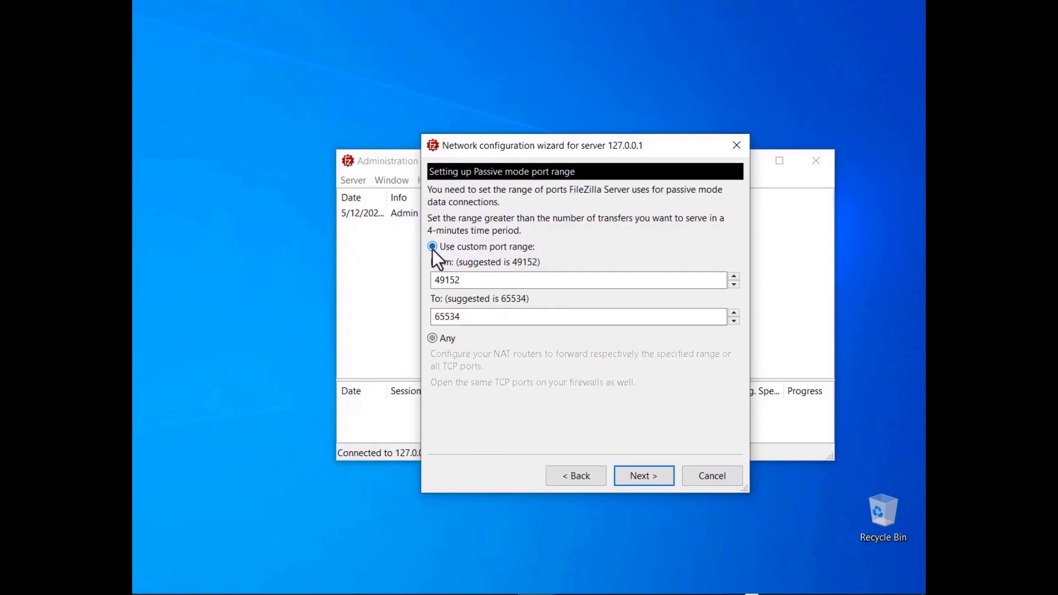
left_click(433, 338)
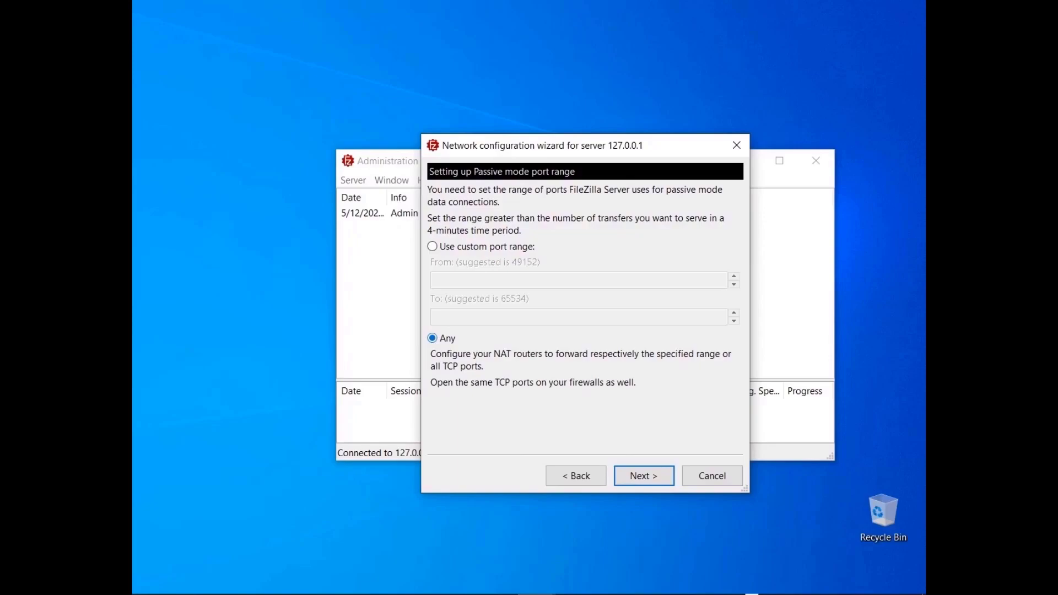
left_click(641, 479)
type("ftp.example.com")
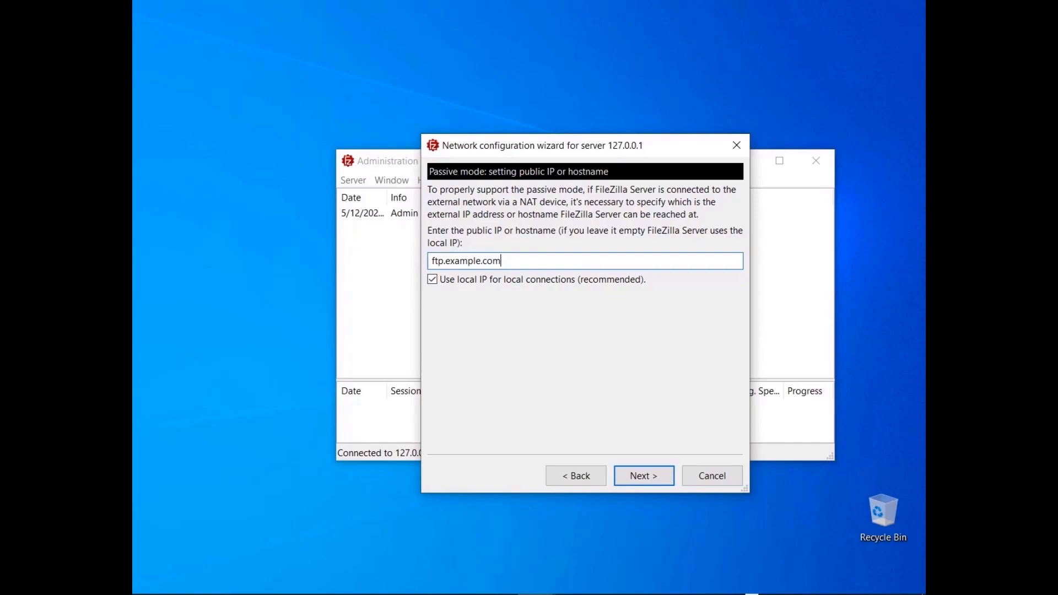
key("Return")
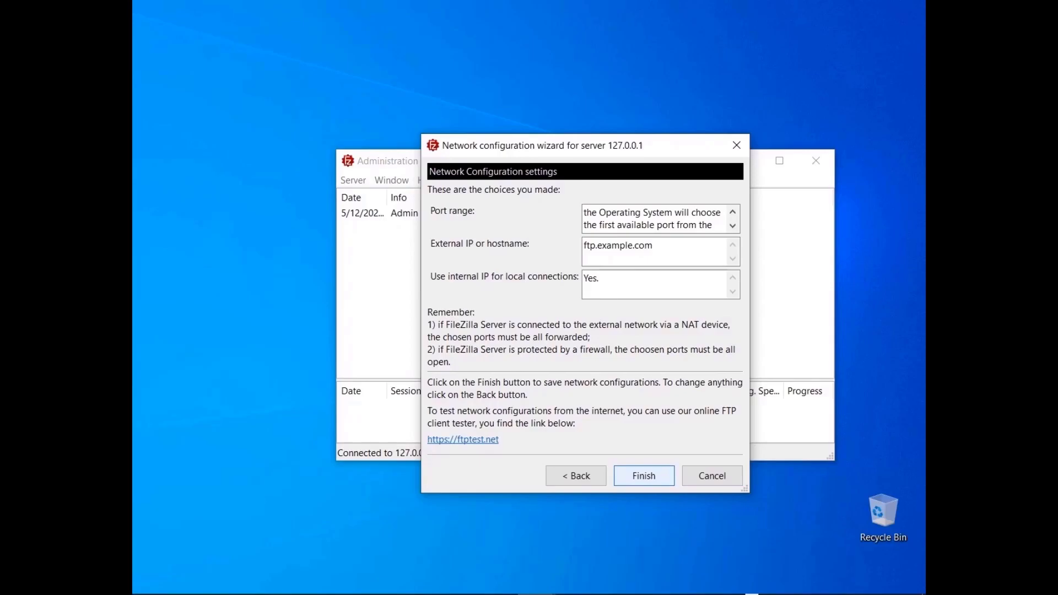
left_click(644, 476)
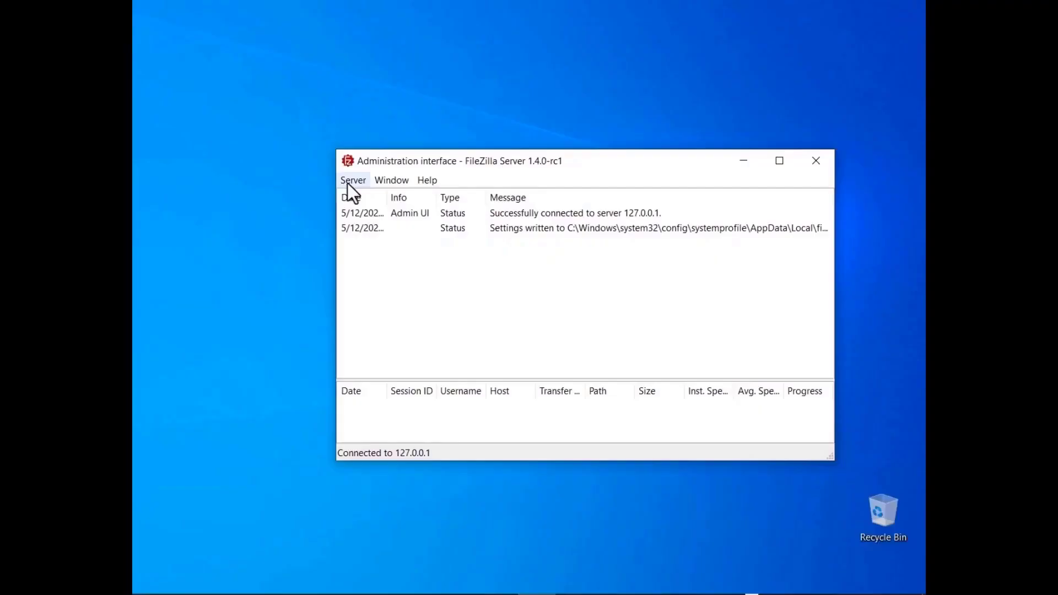
left_click(348, 182)
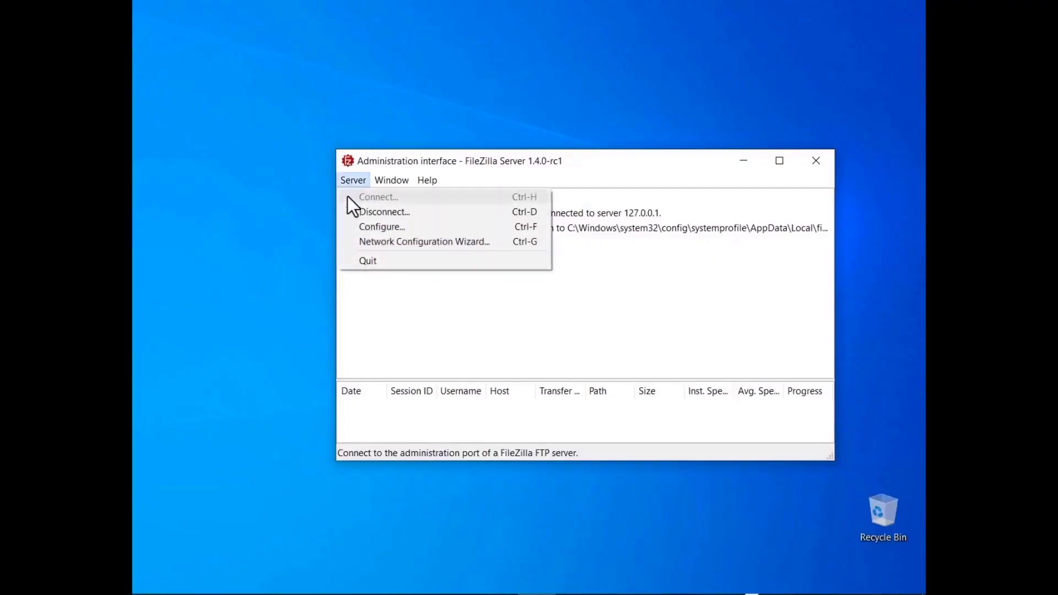
Set passive ports 50000–55000 and stop using the default host for local connections
left_click(364, 226)
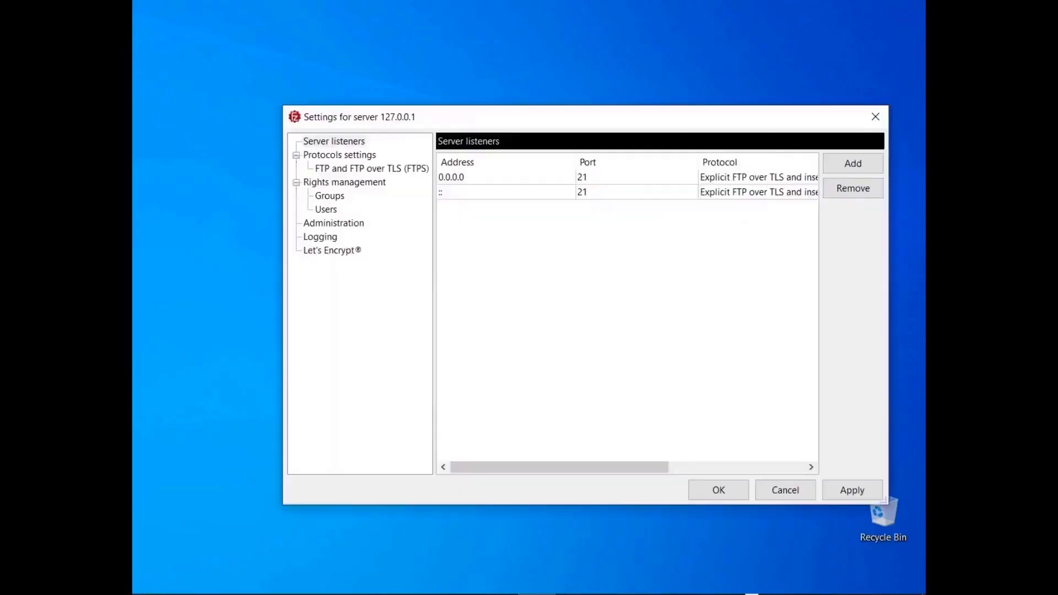
left_click(367, 171)
left_click(641, 163)
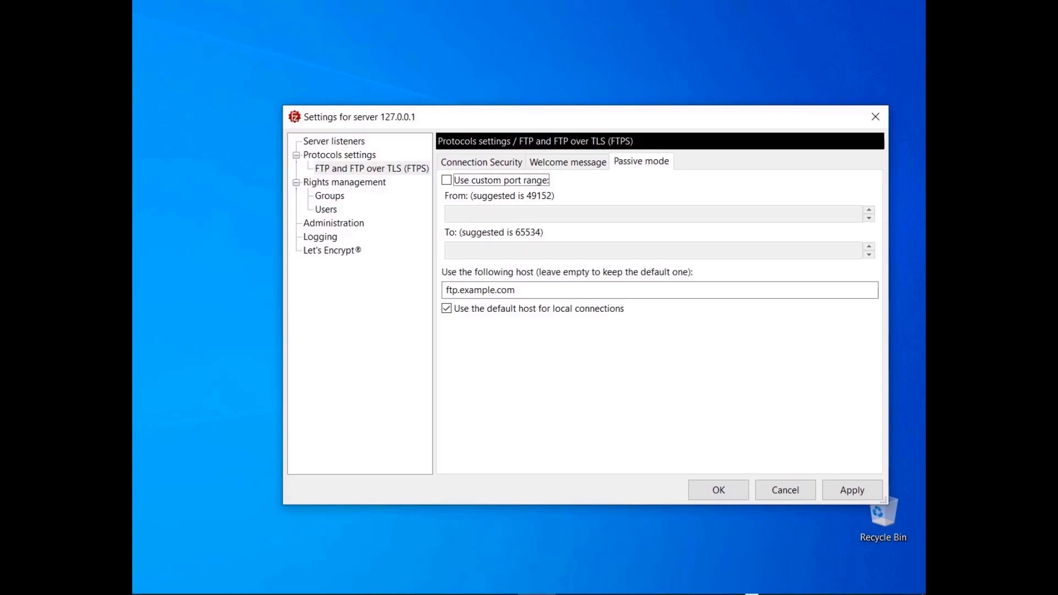
left_click(447, 184)
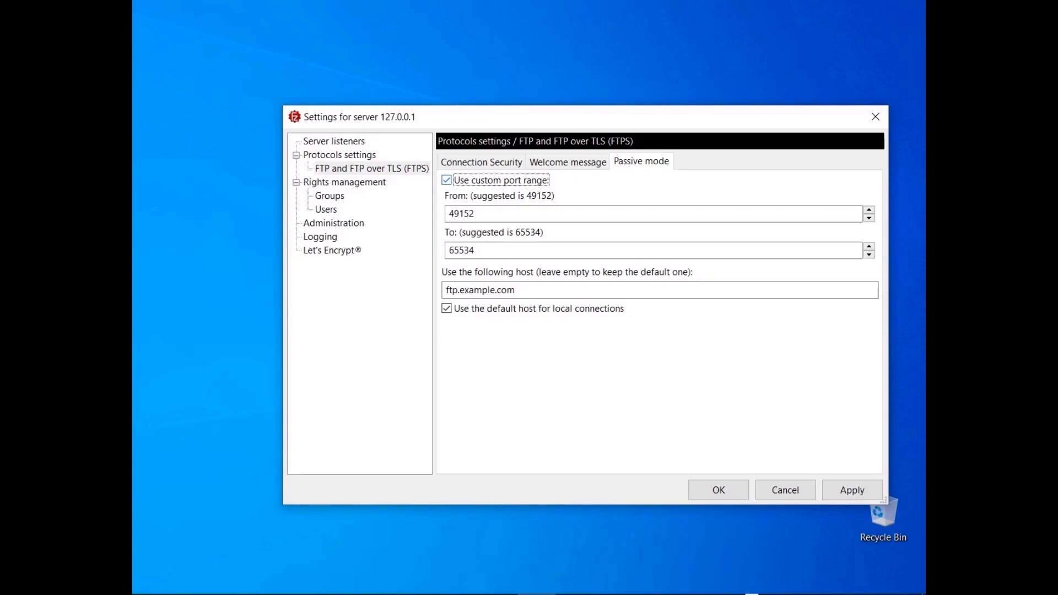
key("Tab")
type("50000")
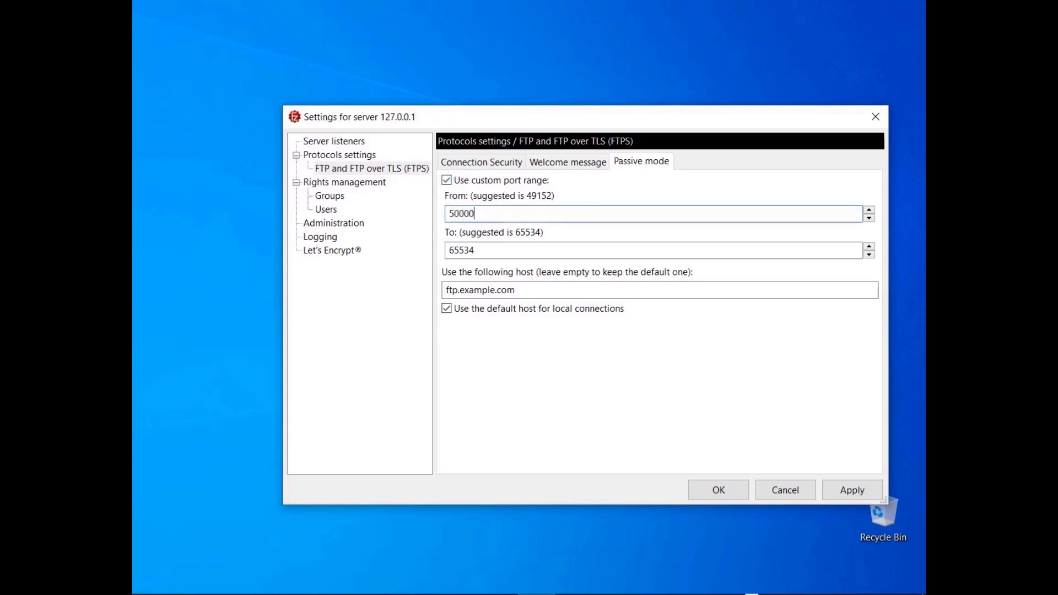
key("Tab")
type("55000")
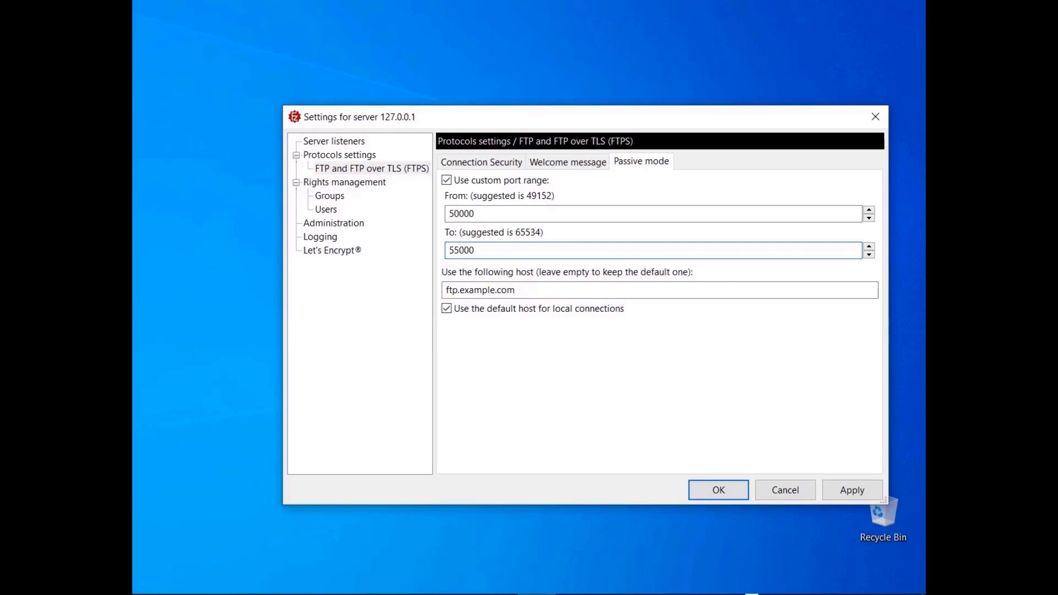
left_click(446, 313)
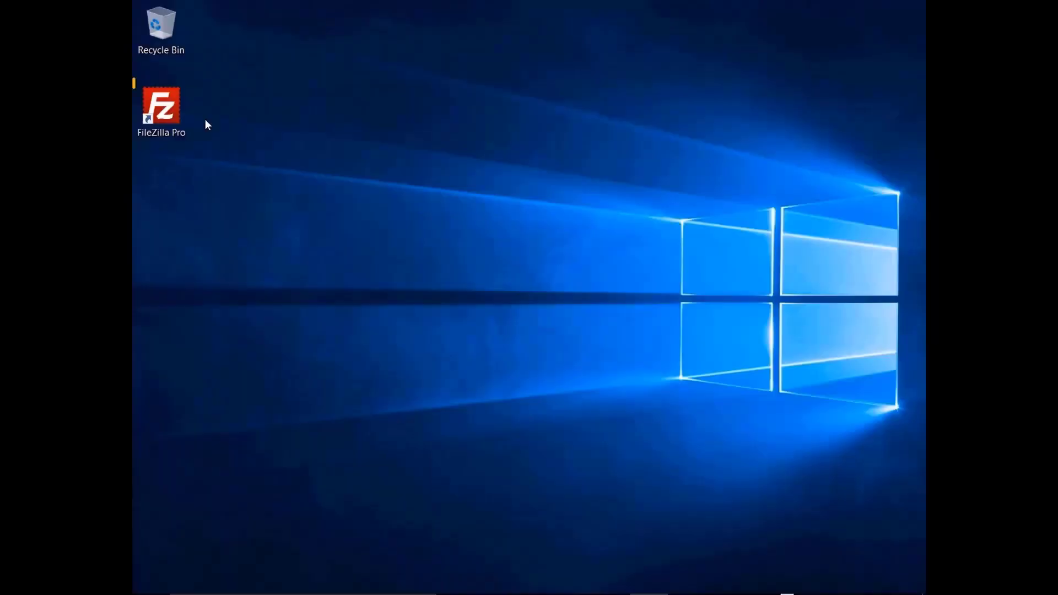
Launch FileZilla Pro and review the Connection > FTP > Active mode settings
double_click(169, 116)
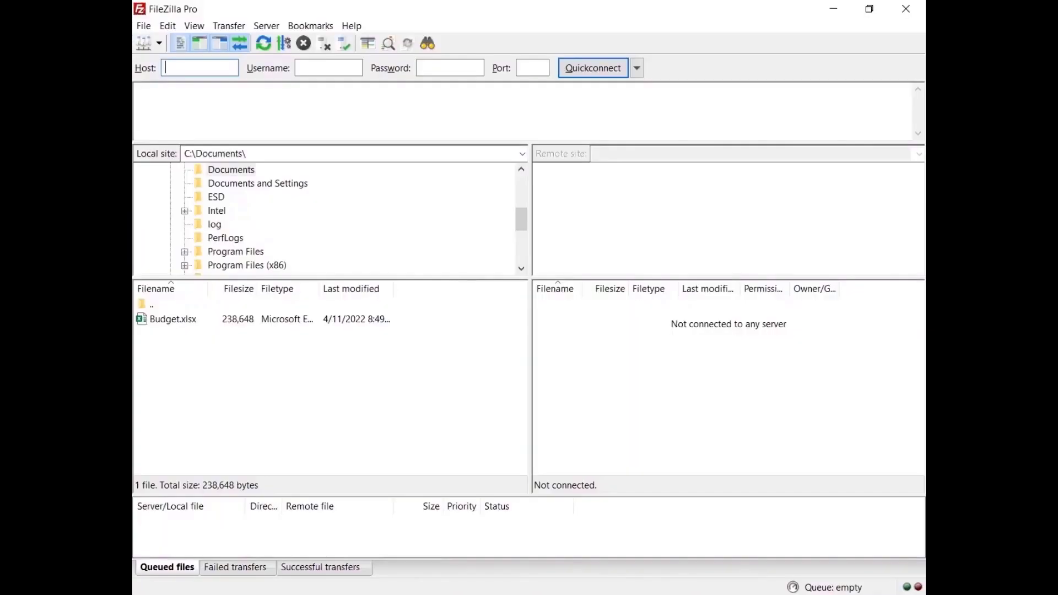
left_click(168, 26)
left_click(171, 76)
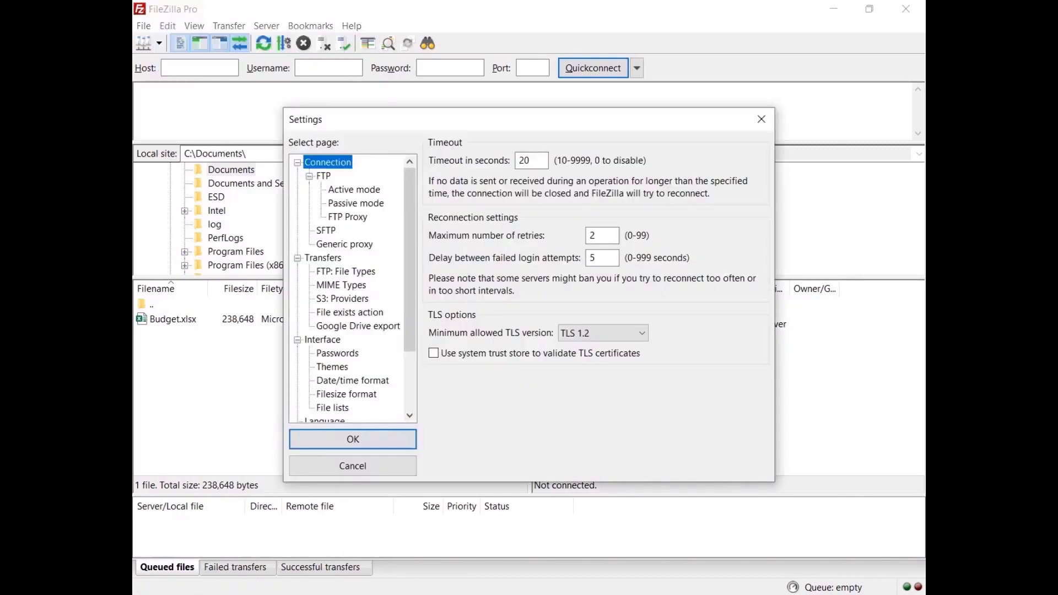
left_click(357, 190)
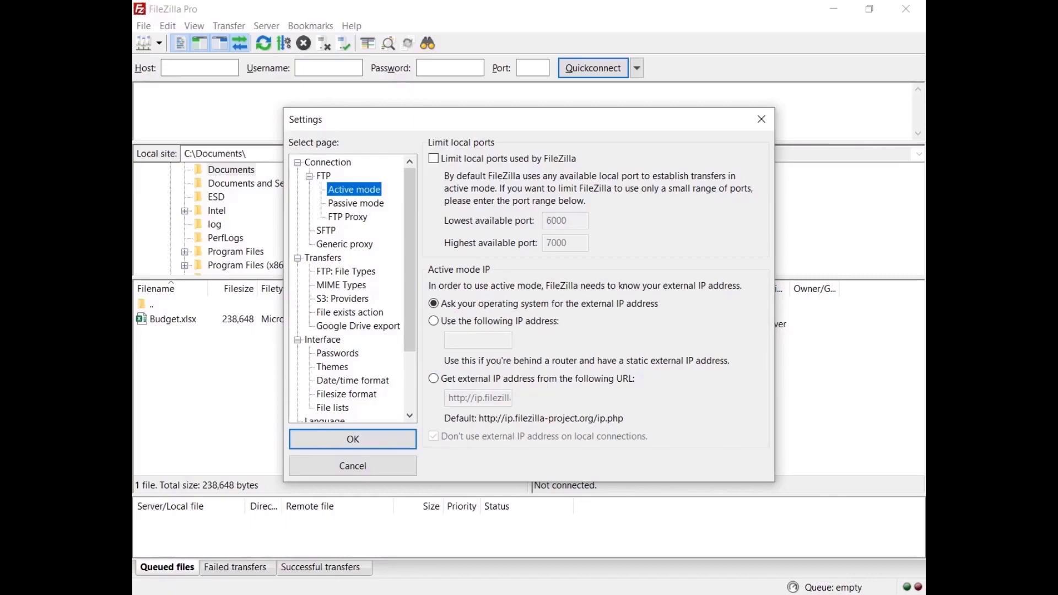
left_click(352, 448)
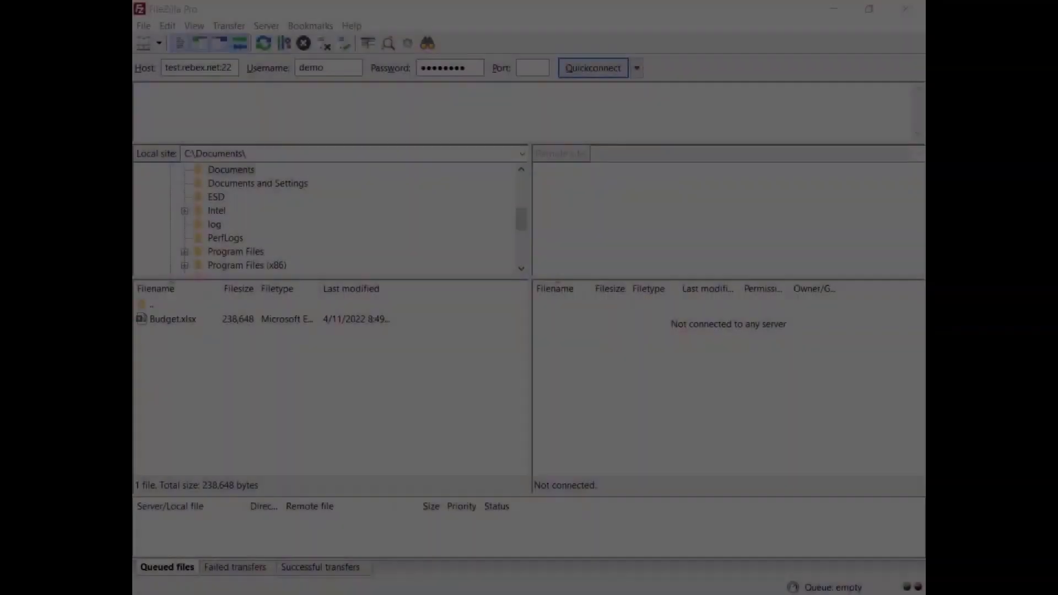
Connect to the SFTP test server and keep system credentials as the system user's login method
left_click(591, 72)
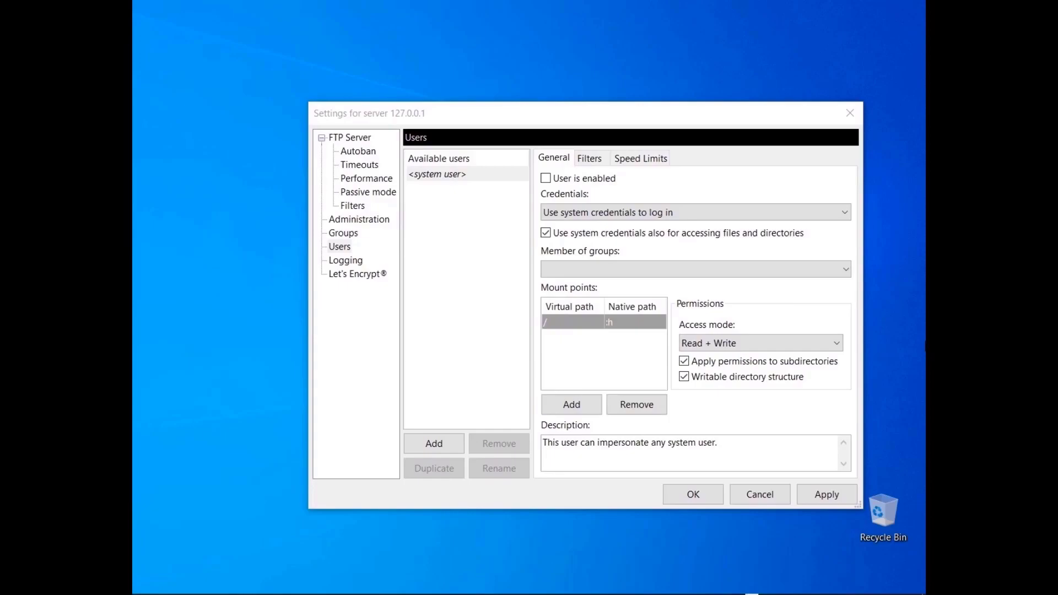
left_click(675, 213)
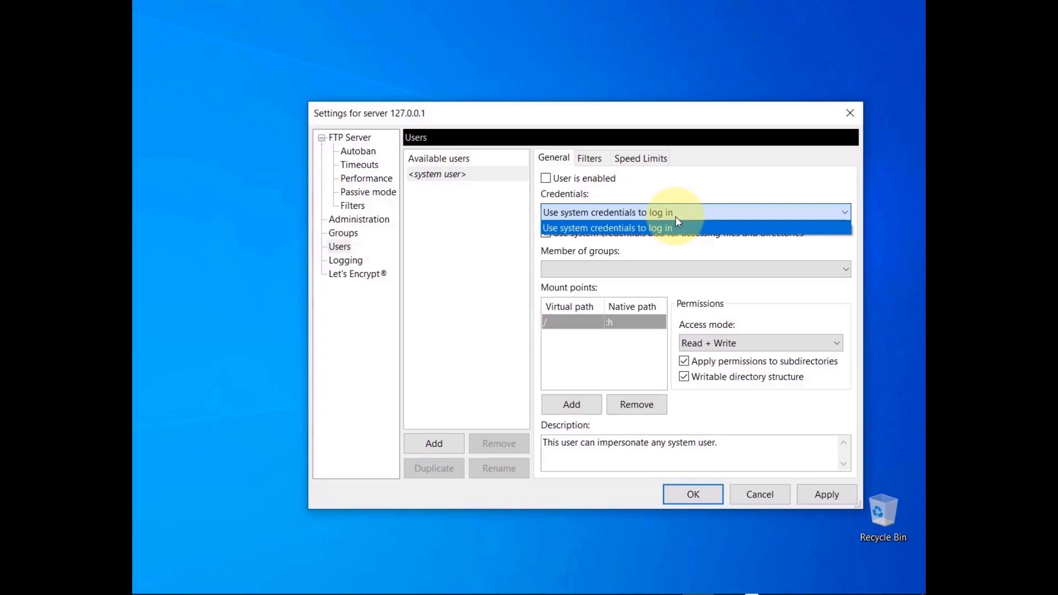
left_click(676, 218)
left_click(546, 234)
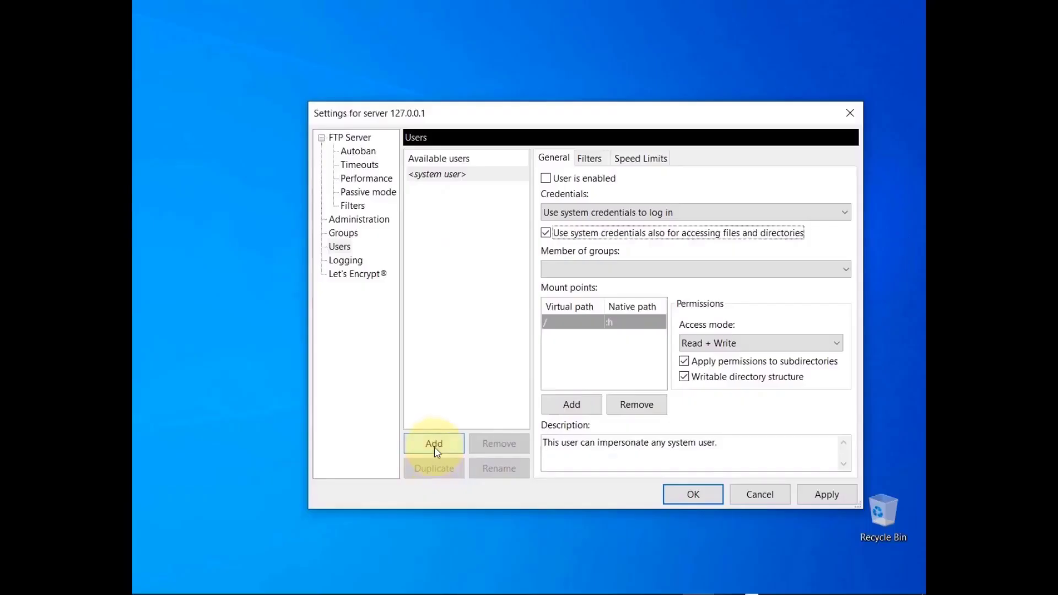
Add a new user named Anonymous
left_click(435, 447)
type("Anonymous")
key("Return")
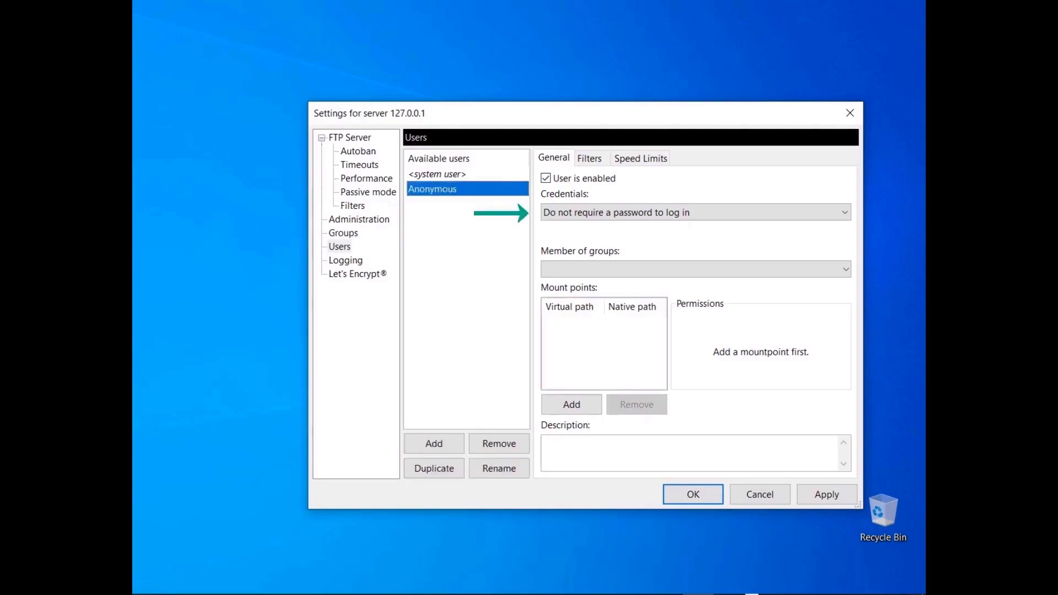
Add a user named Guest that requires a password, pasting in the password
left_click(434, 446)
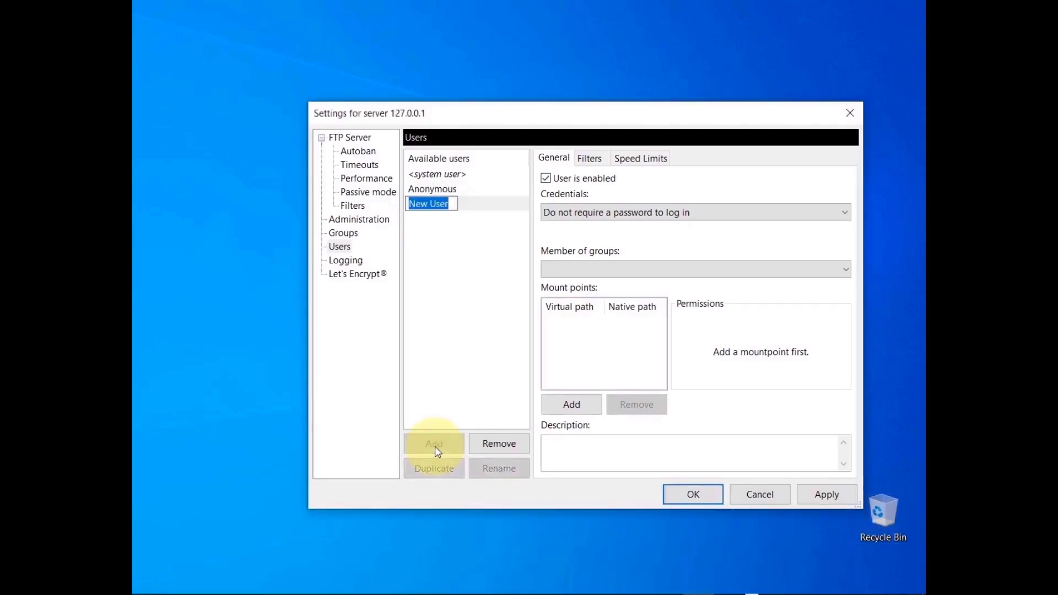
type("Guest")
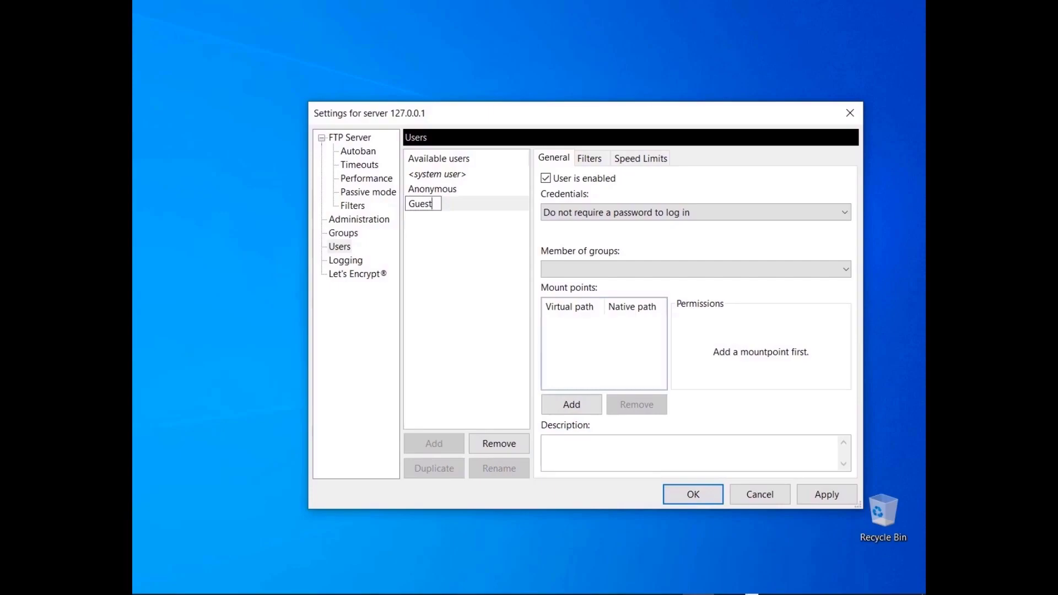
key("Return")
left_click(677, 214)
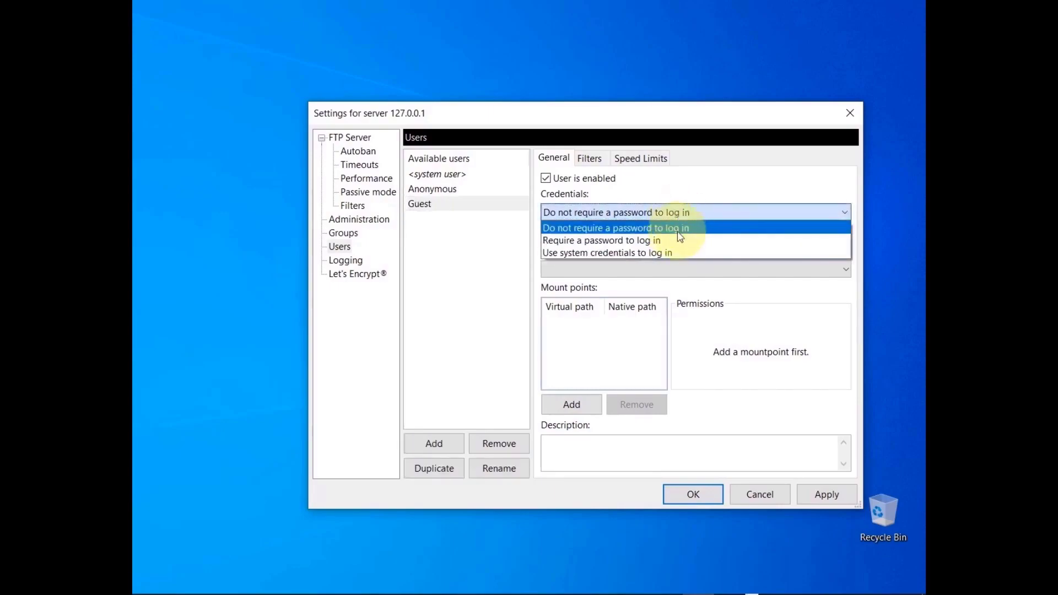
left_click(680, 241)
left_click(680, 234)
key("ctrl+v")
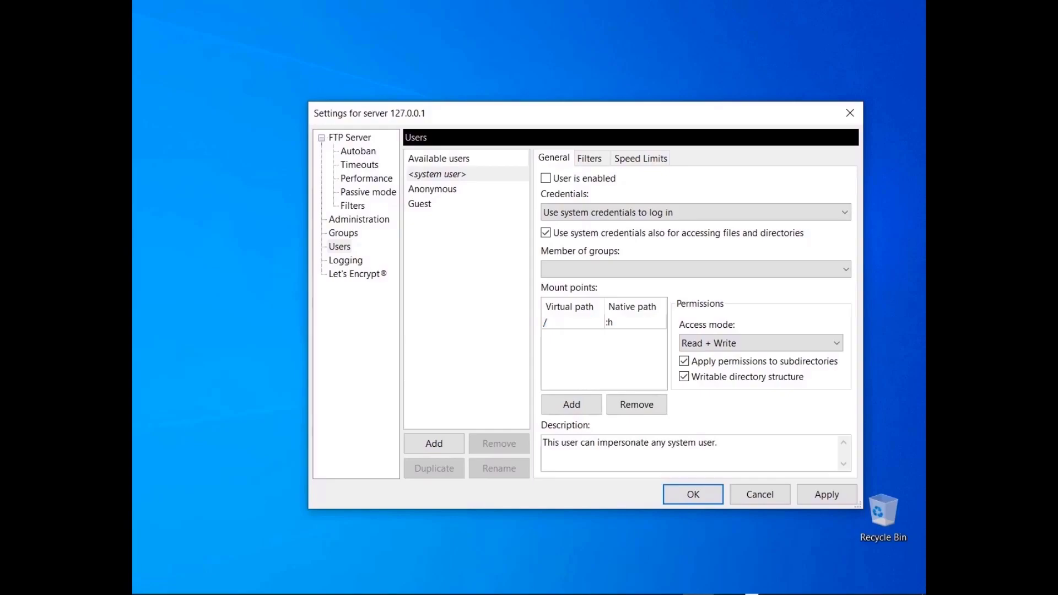
Create New Group with a Read + Write mount point mapping / to C:\ftproot\:u
left_click(345, 236)
left_click(435, 443)
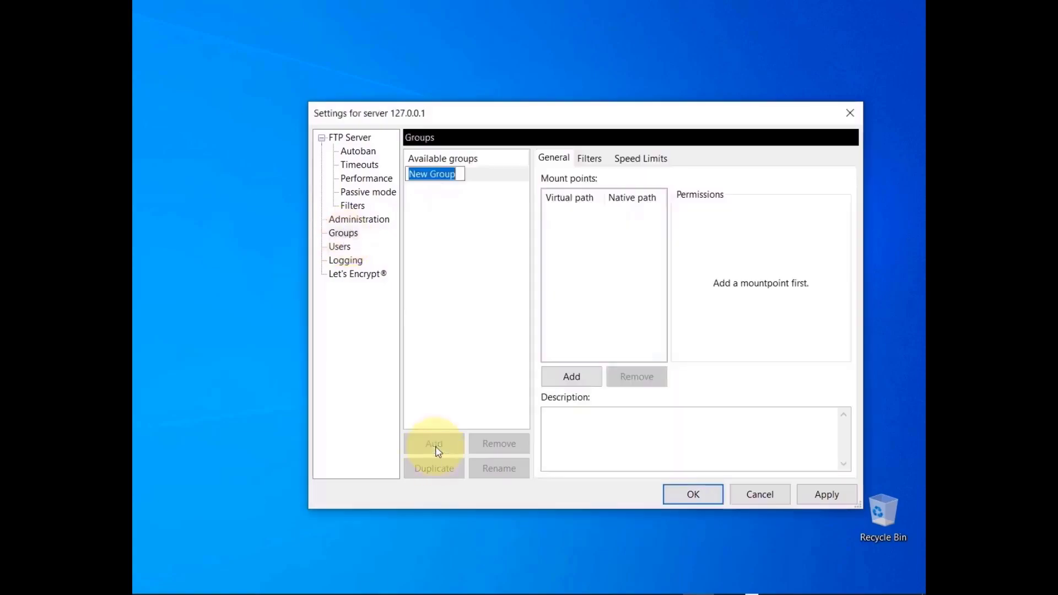
key("Return")
left_click(572, 382)
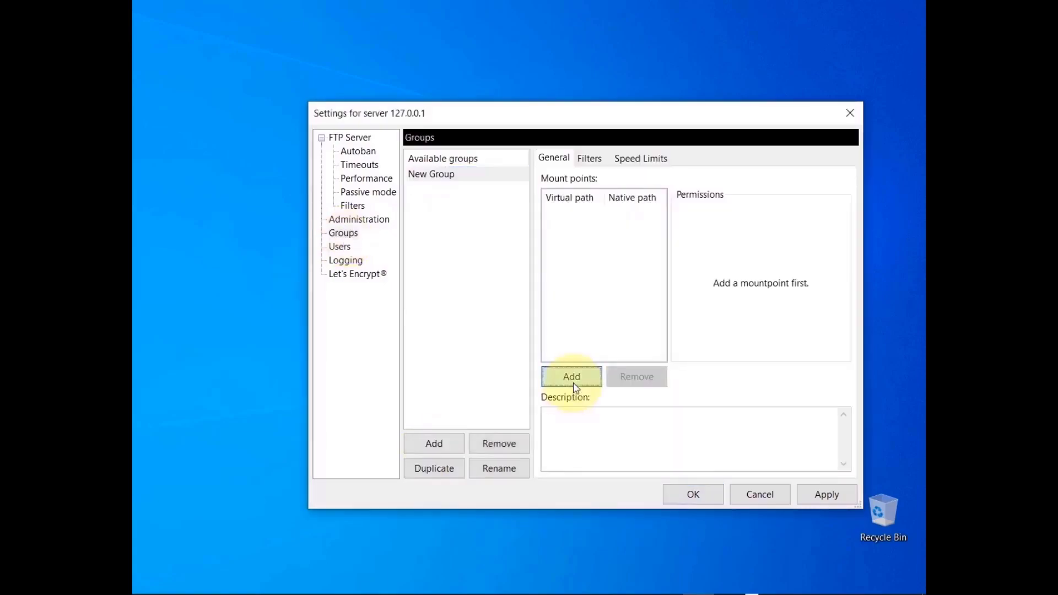
type("/")
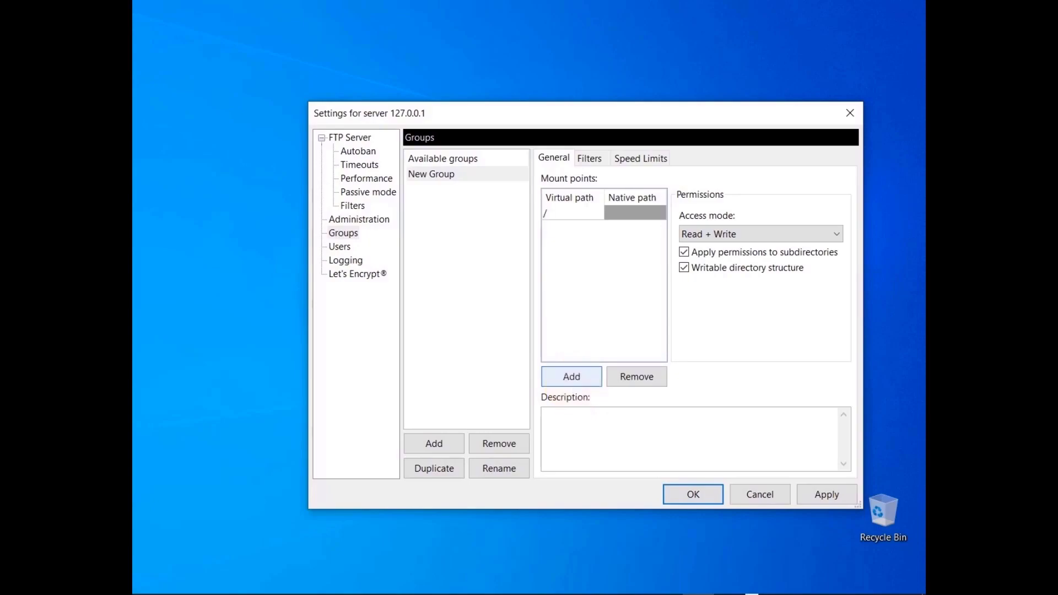
key("Tab")
type("C:\\ftproot\\:u")
key("Return")
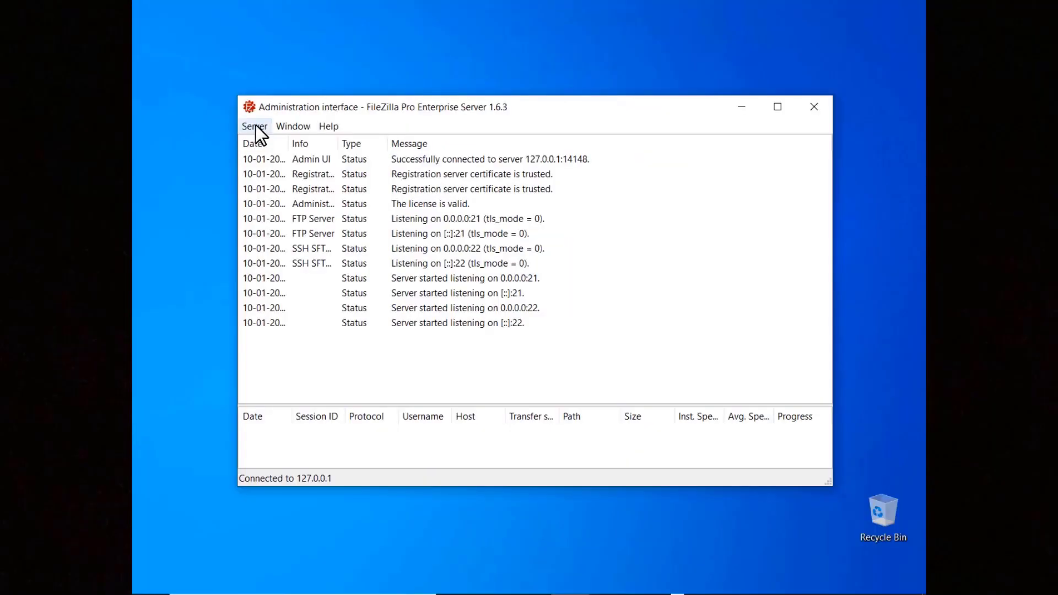
In the server's user settings, add 2FATestUser with a required login password
left_click(254, 127)
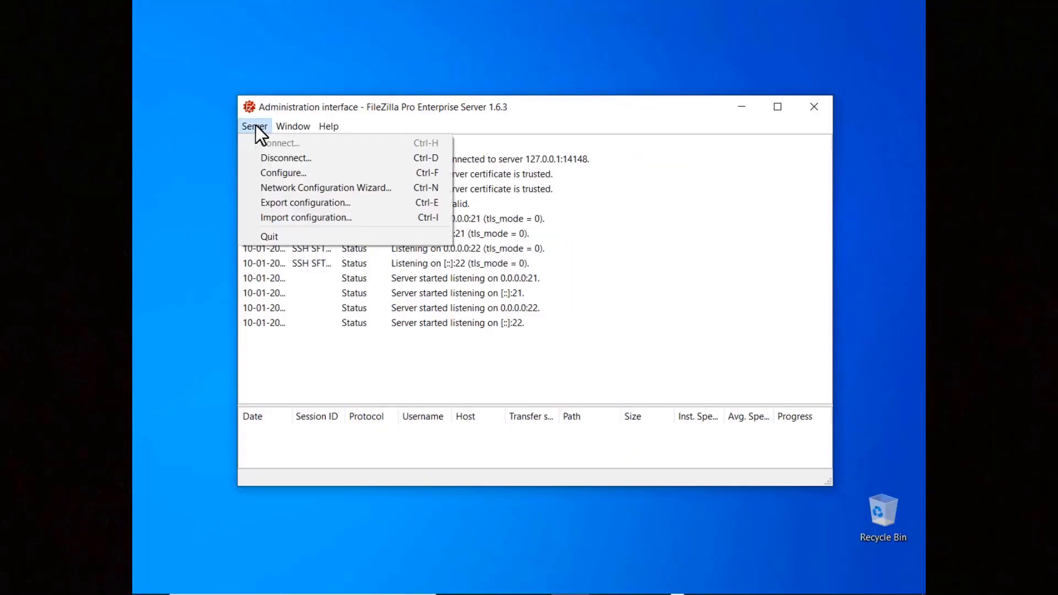
left_click(263, 172)
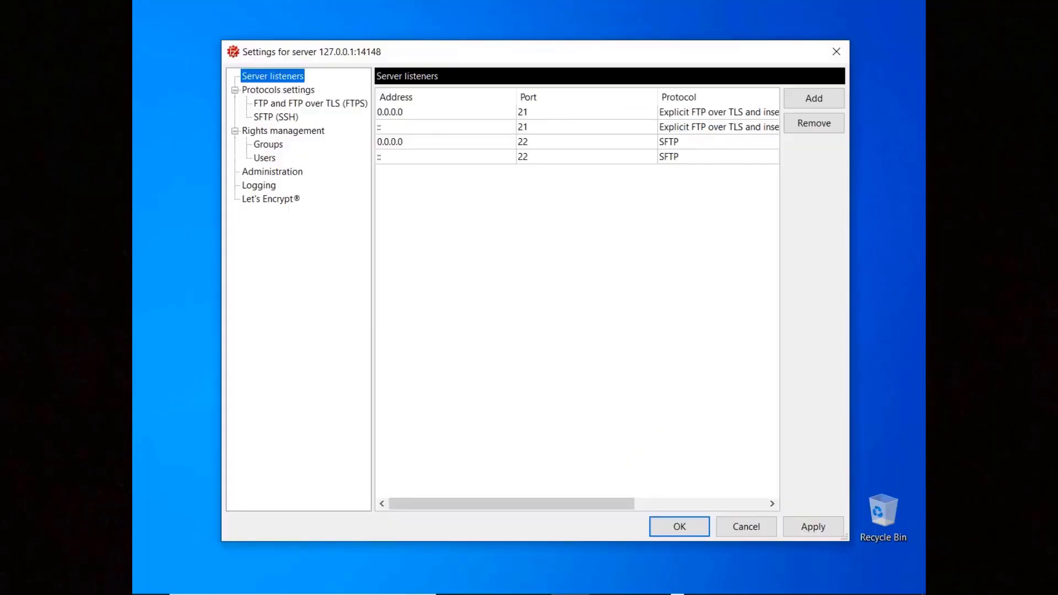
left_click(264, 161)
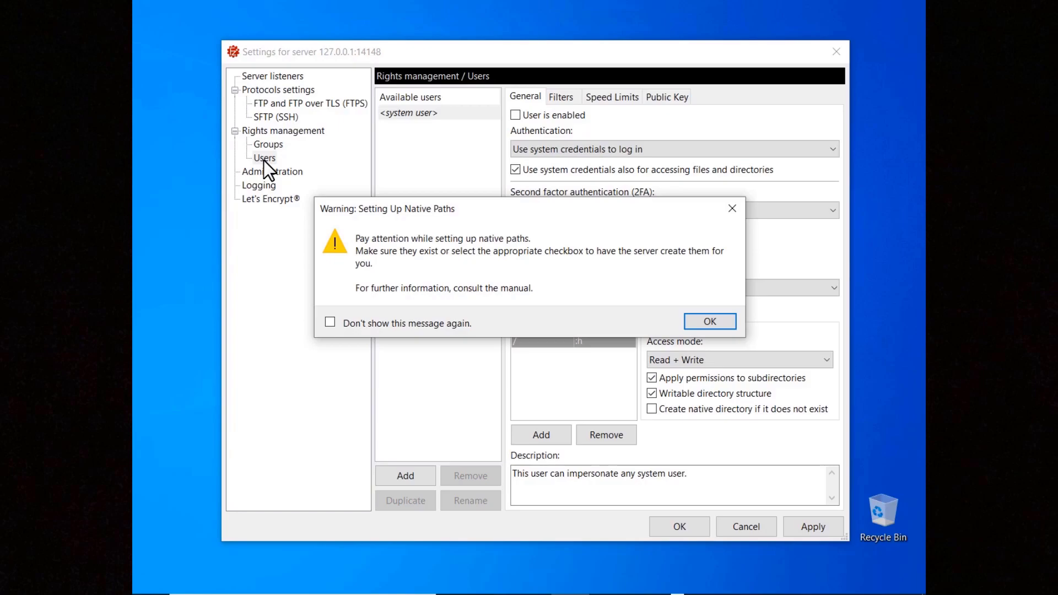
left_click(712, 324)
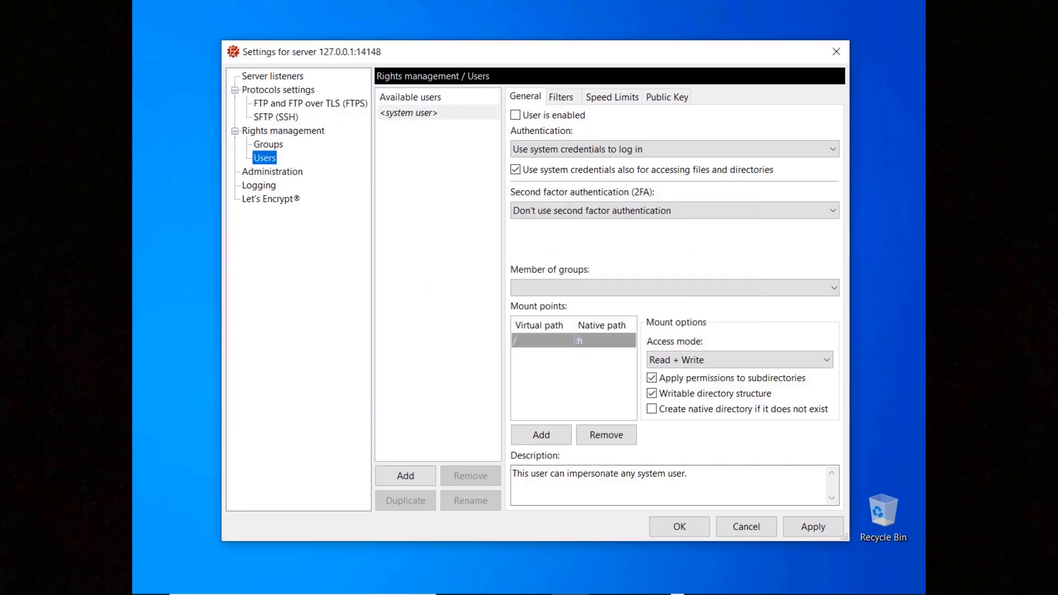
left_click(407, 483)
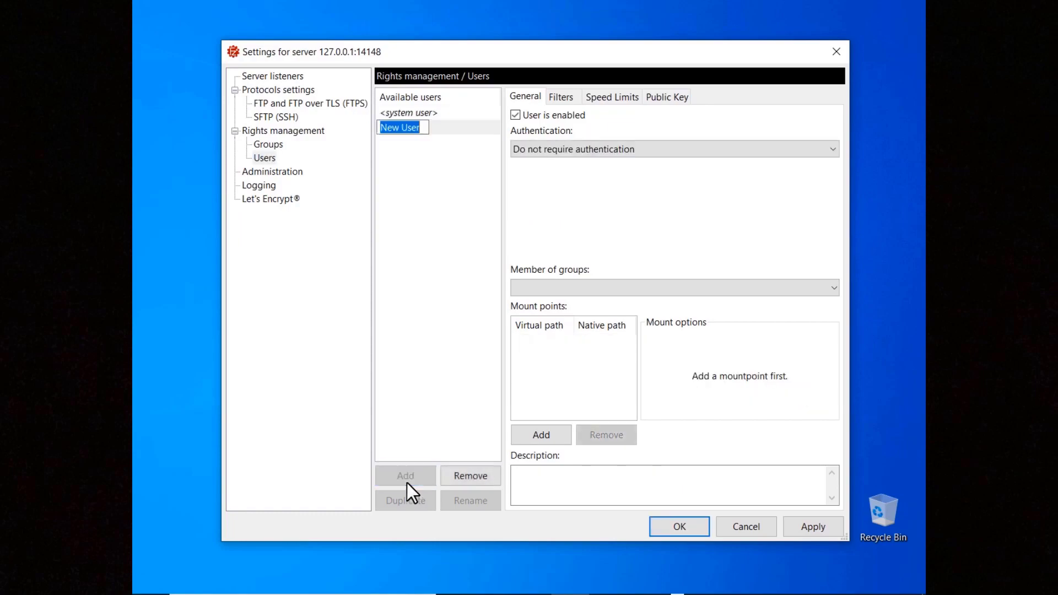
type("2FATestUser")
key("Return")
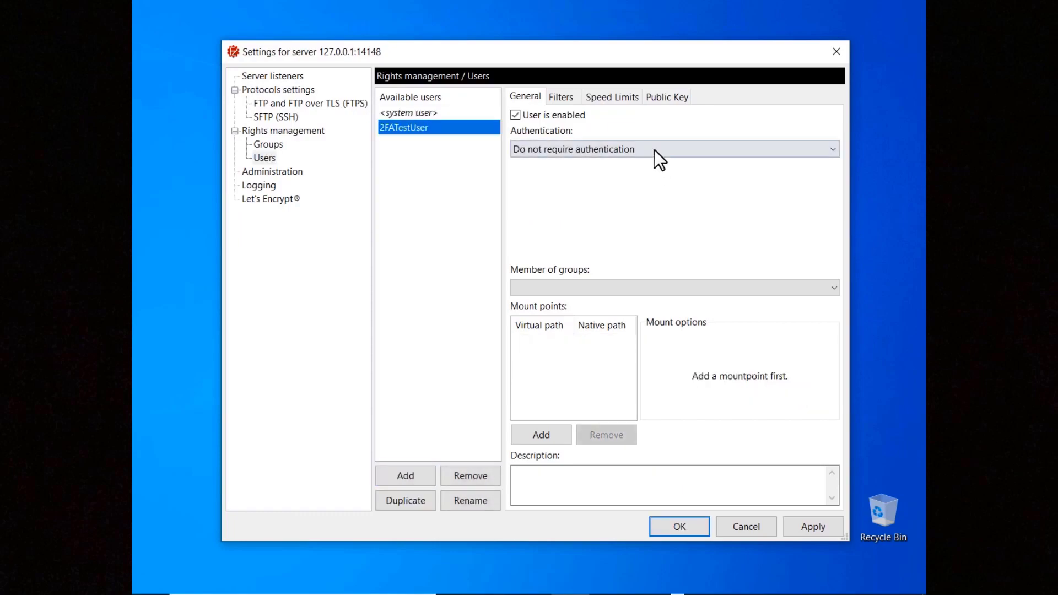
left_click(655, 150)
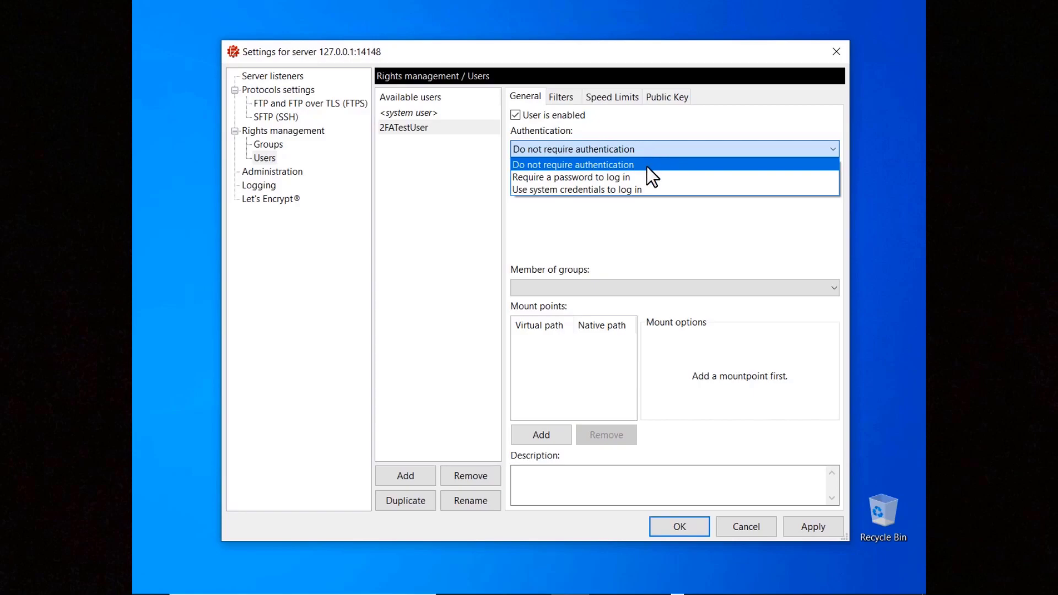
left_click(646, 177)
left_click(646, 175)
type("password")
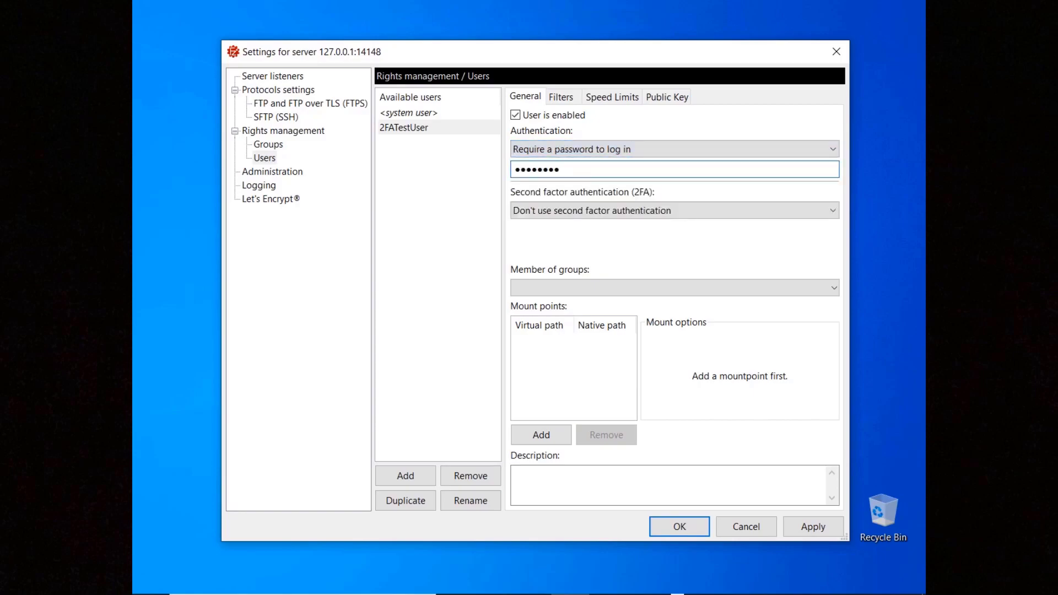
Require TOTP for 2FATestUser with a newly generated secret, and add a / mount point
left_click(641, 210)
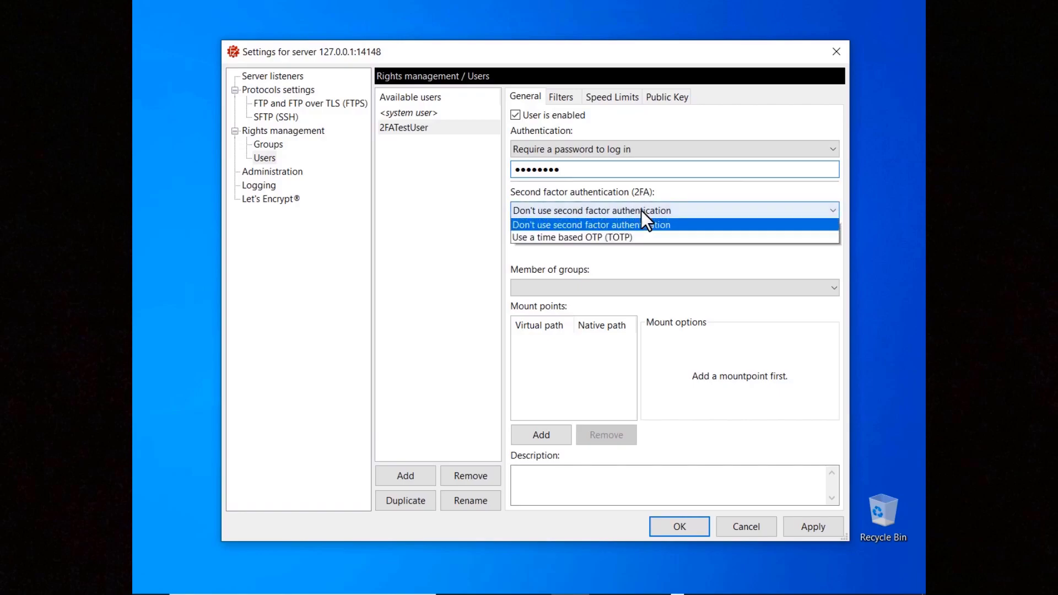
left_click(637, 238)
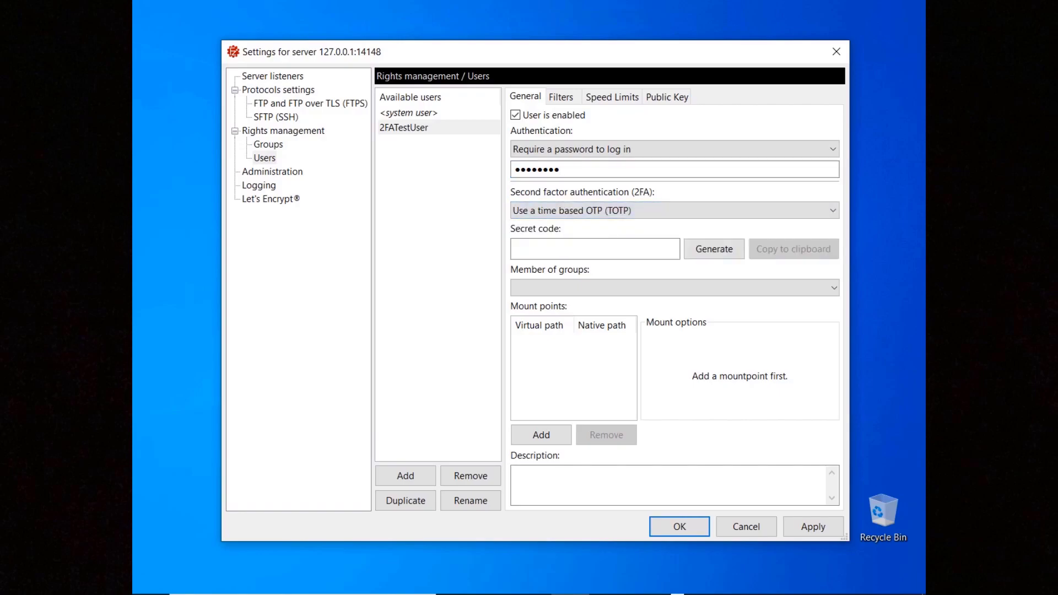
left_click(595, 249)
type("test")
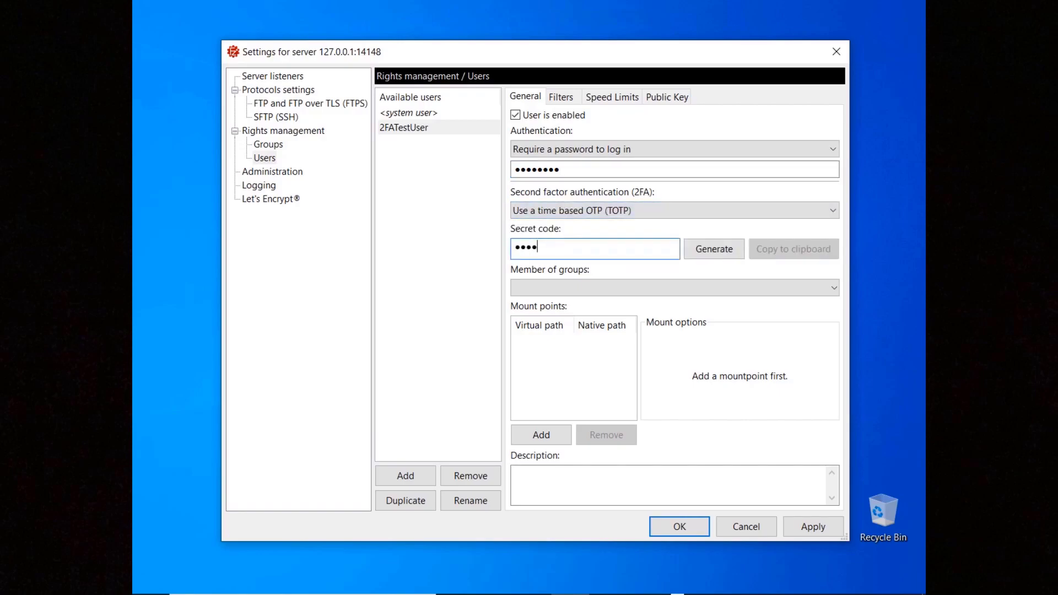
left_click(715, 249)
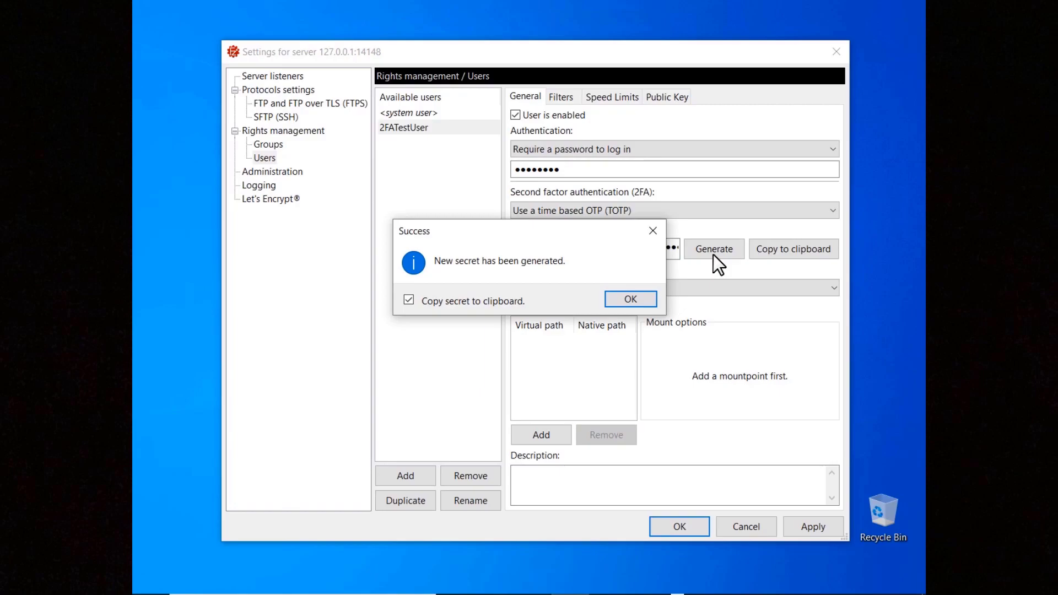
left_click(630, 299)
left_click(541, 435)
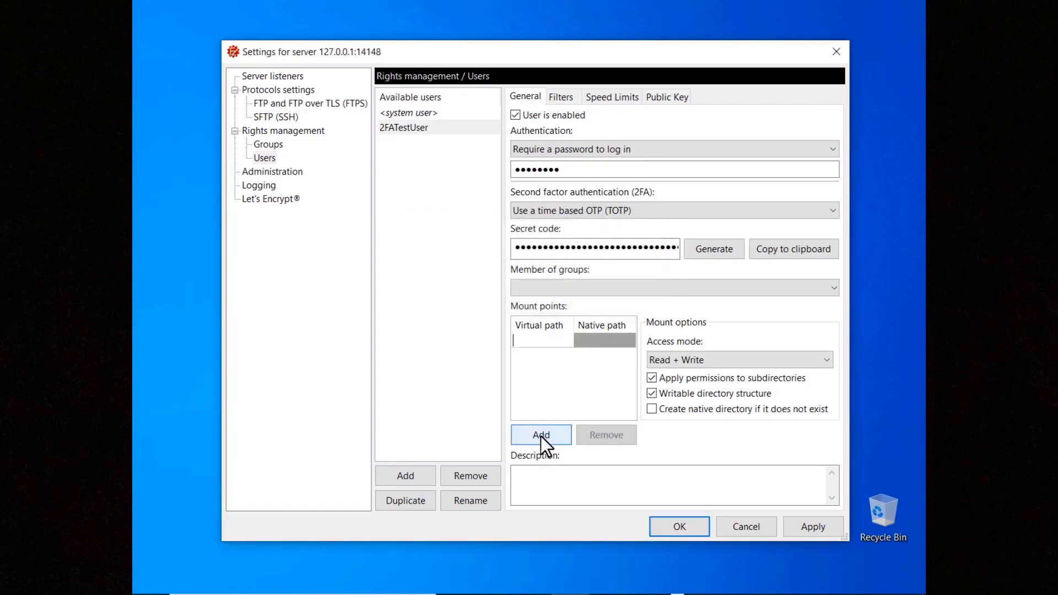
key("Tab")
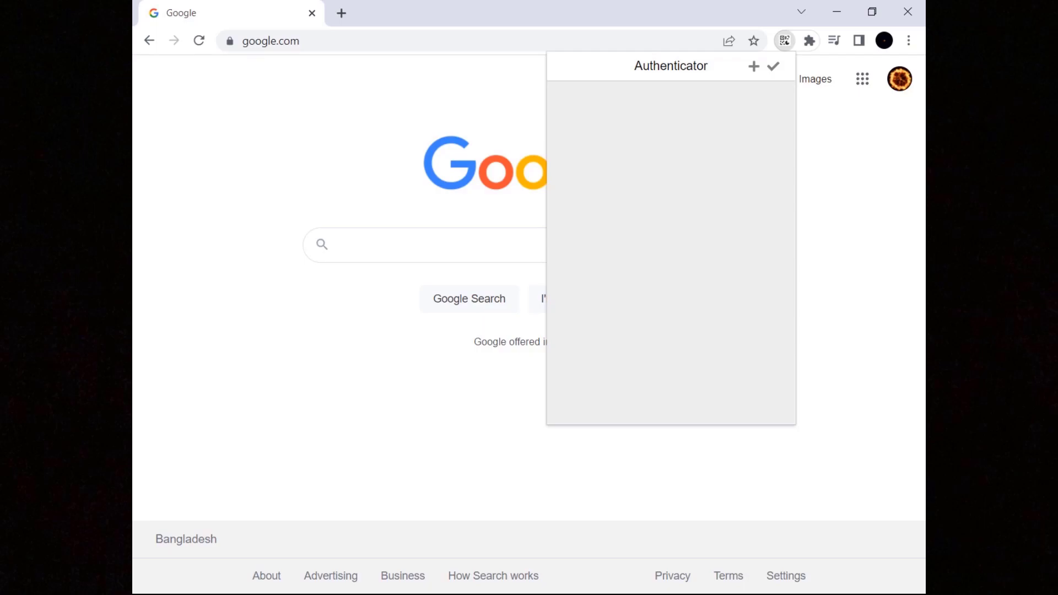
Add an Authenticator account with issuer Server and paste in the generated secret
left_click(753, 66)
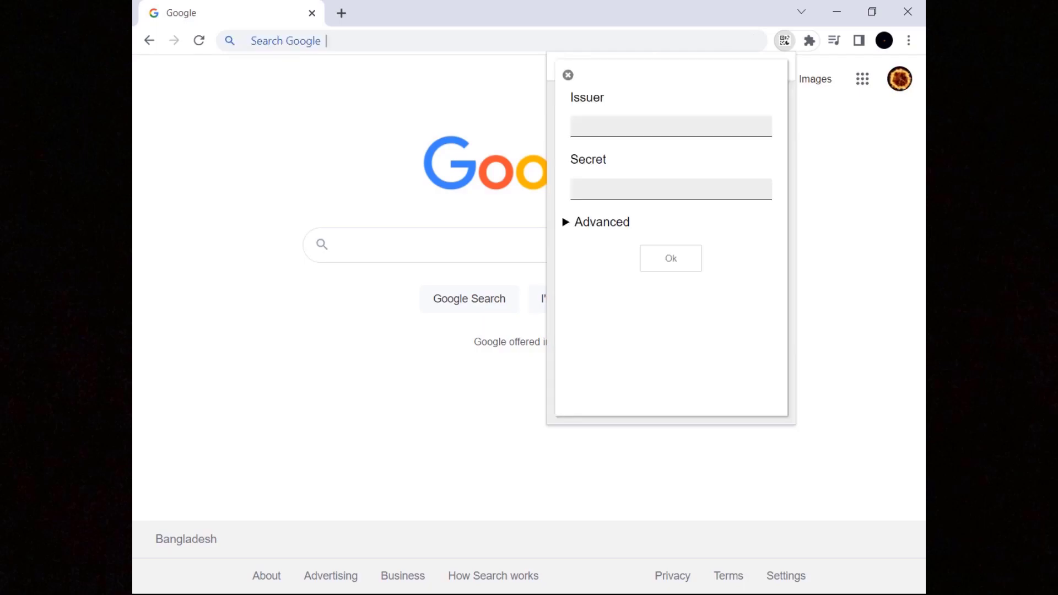
type("Server")
key("Tab")
key("ctrl+v")
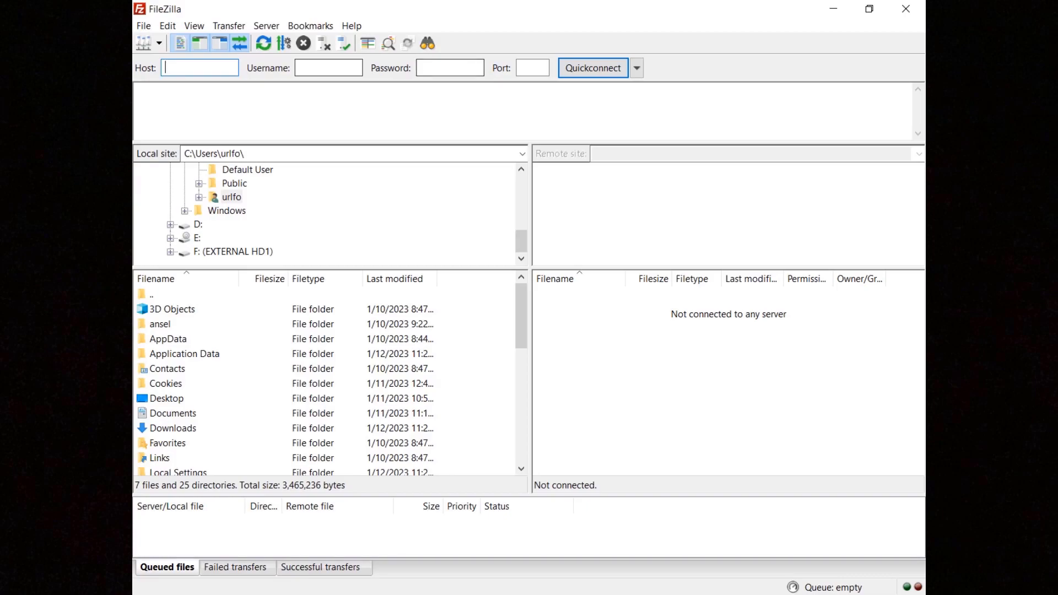
Quickconnect to 127.0.0.1 as 2FATestUser with the account password
type("127.0.0.1")
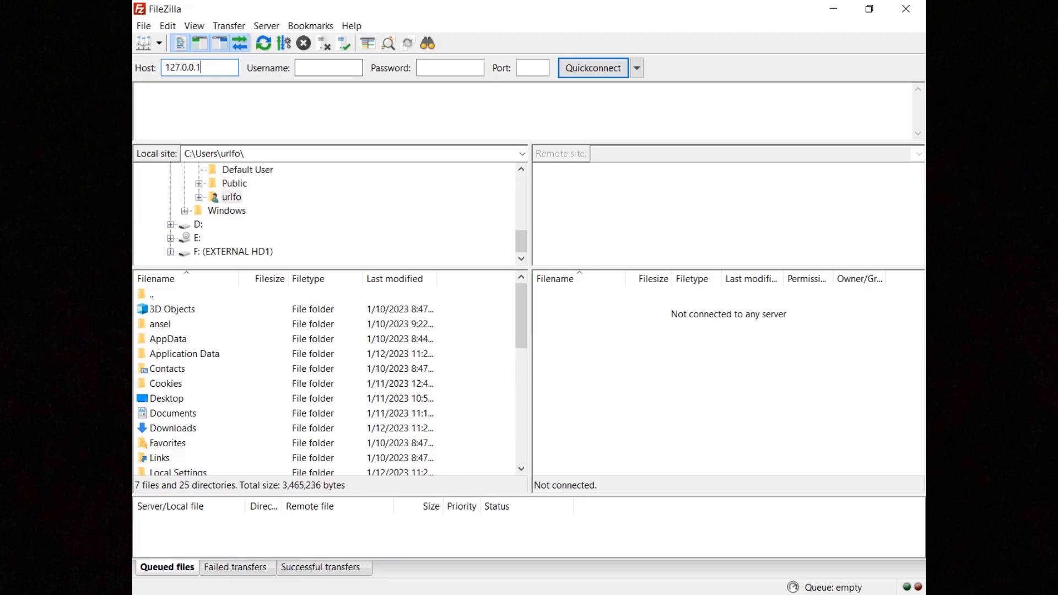
key("Tab")
type("2FATestUser")
key("Tab")
key("ctrl+v")
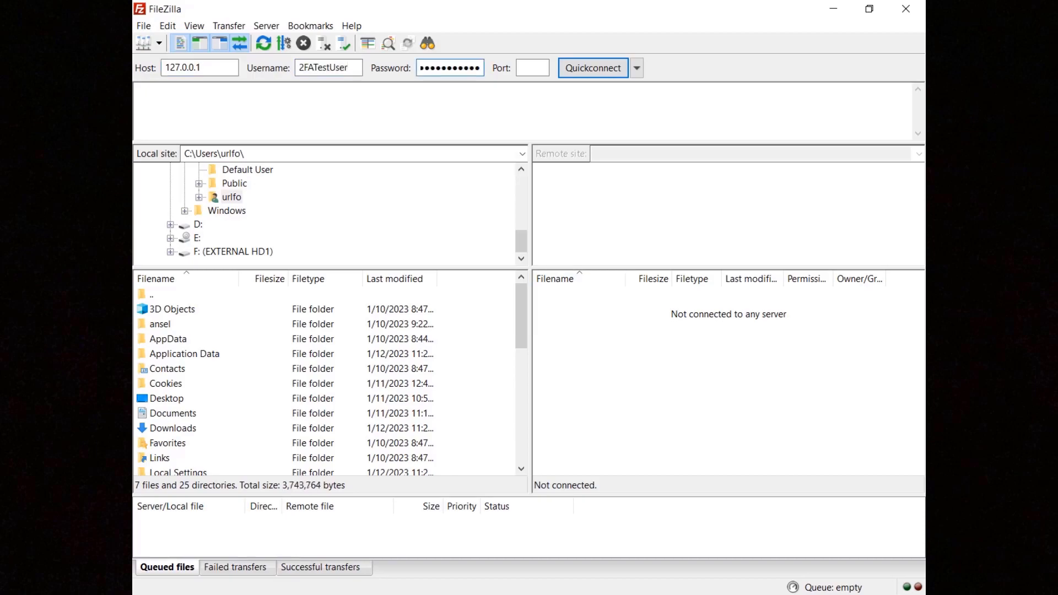
left_click(589, 69)
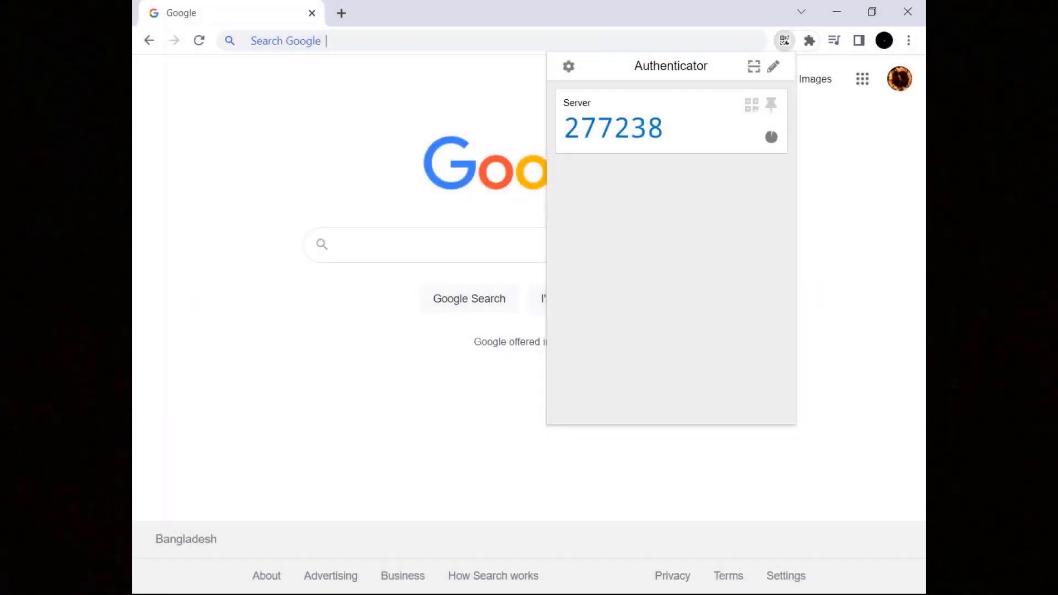
Copy the authenticator's one-time code into the token prompt and log in
left_click_drag(665, 128, 580, 128)
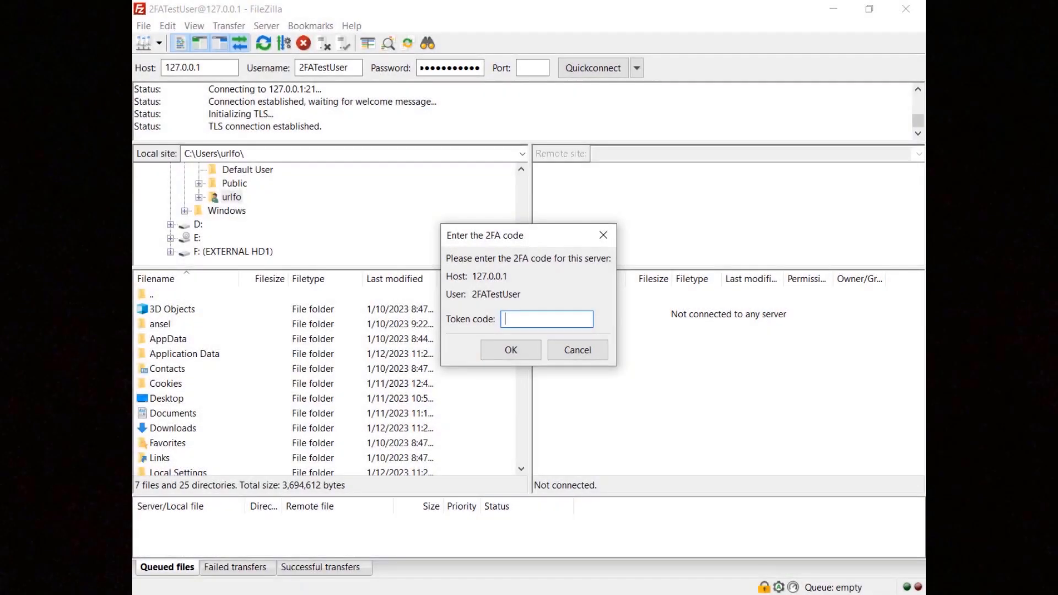
key("ctrl+v")
left_click(515, 353)
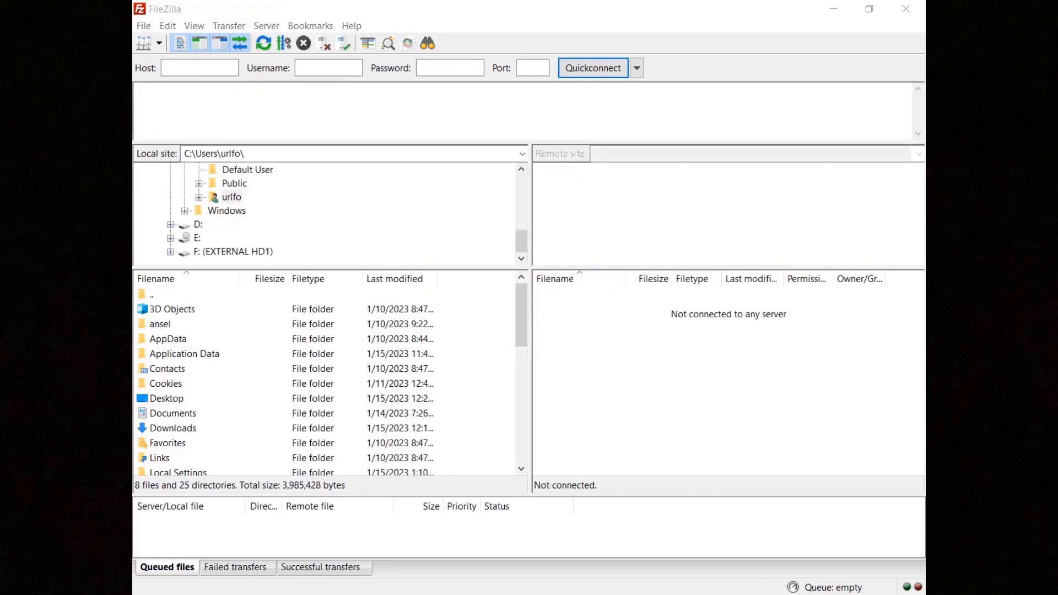
Quickconnect to sftp://127.0.0.1 as 2FATestUser with the account password
left_click(200, 67)
type("sftp://127.0.0.1")
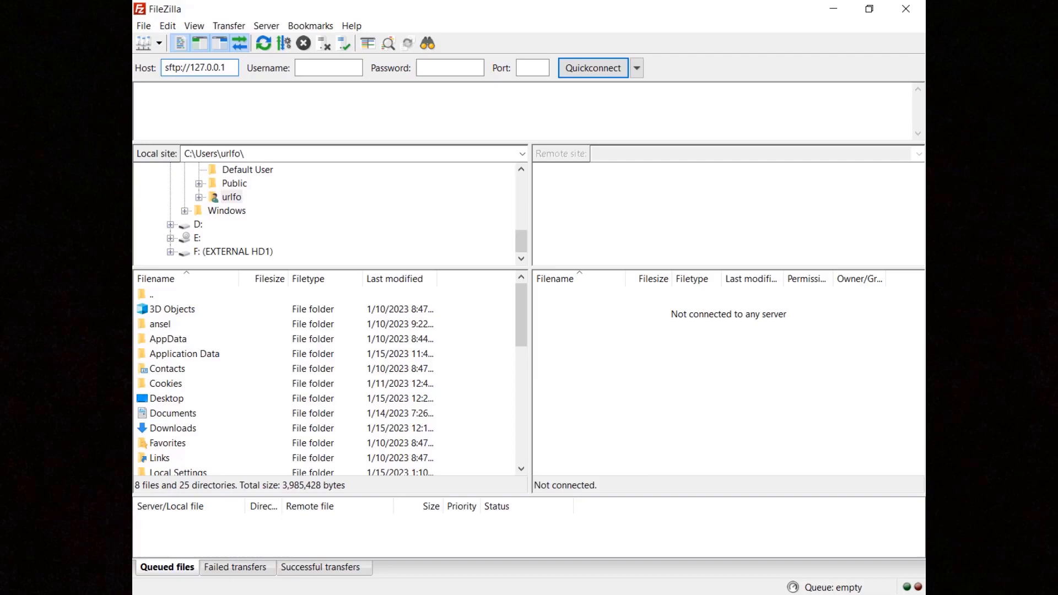
key("Tab")
key("ctrl+v")
key("Tab")
key("ctrl+v")
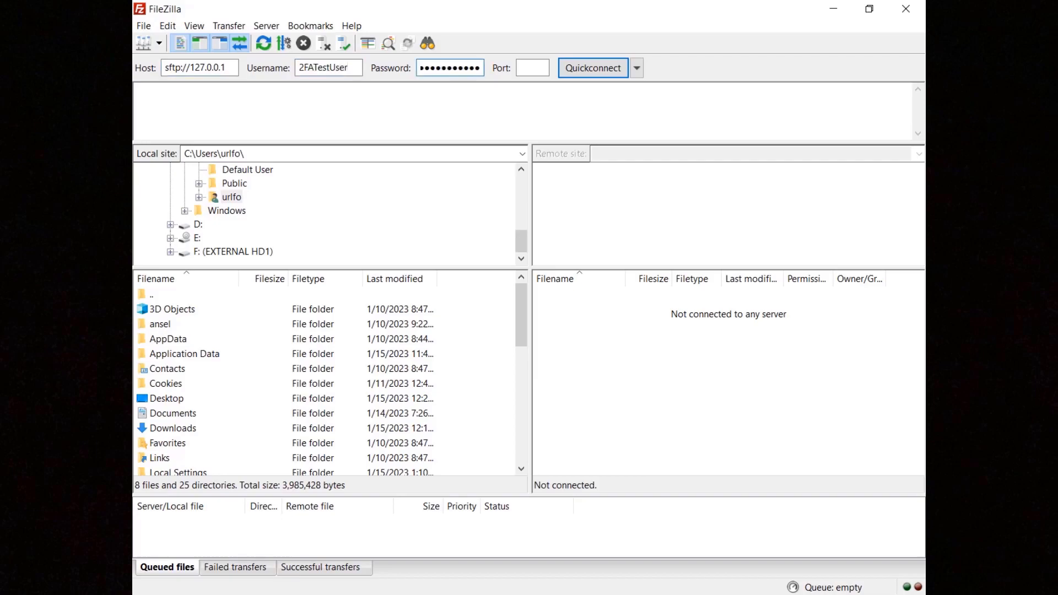
left_click(597, 74)
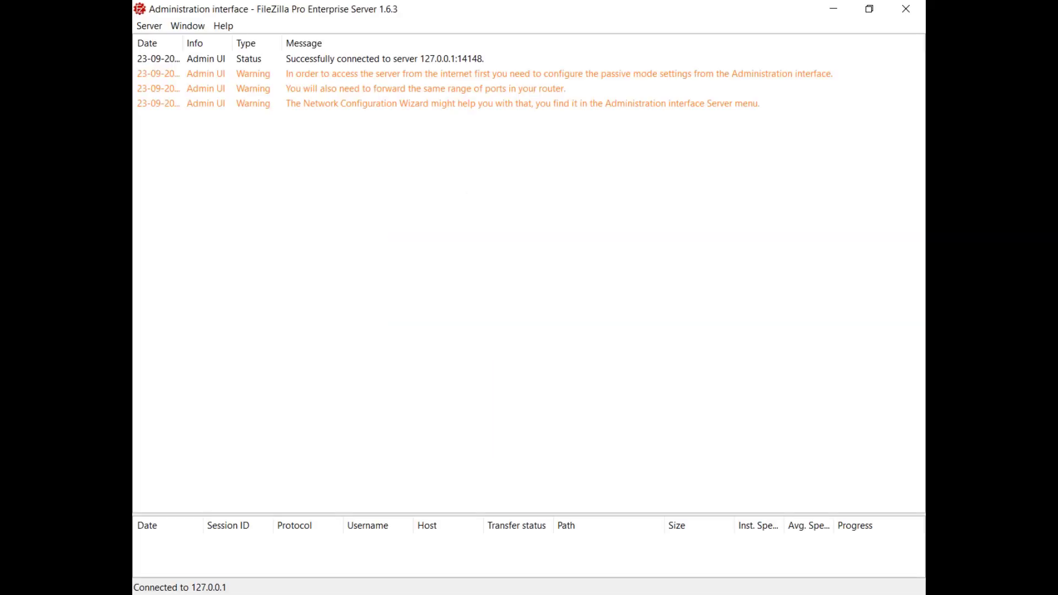
Open the Export configuration dialog and cancel it without exporting
left_click(148, 26)
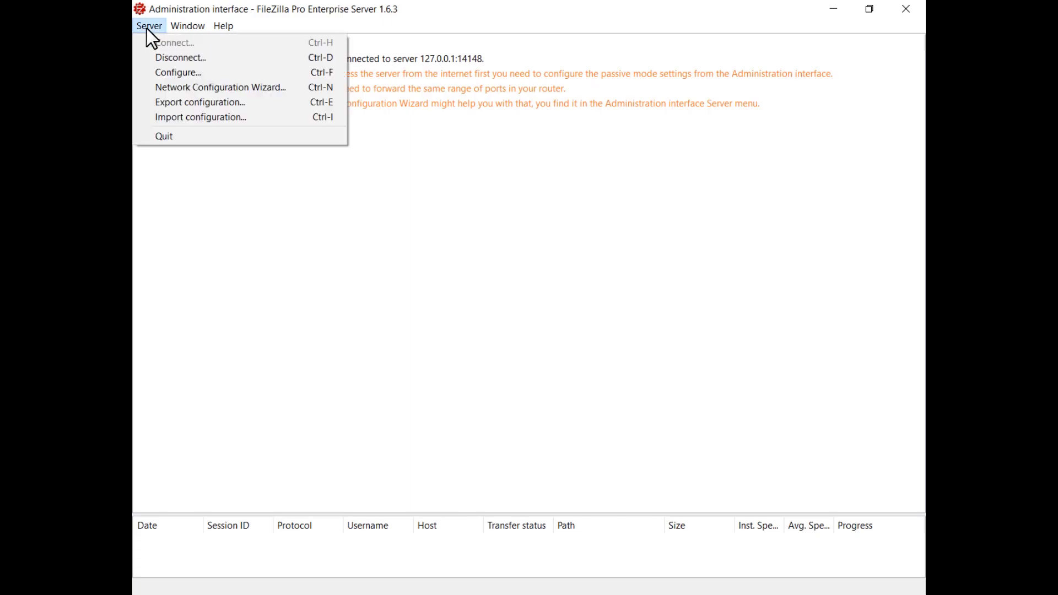
left_click(156, 104)
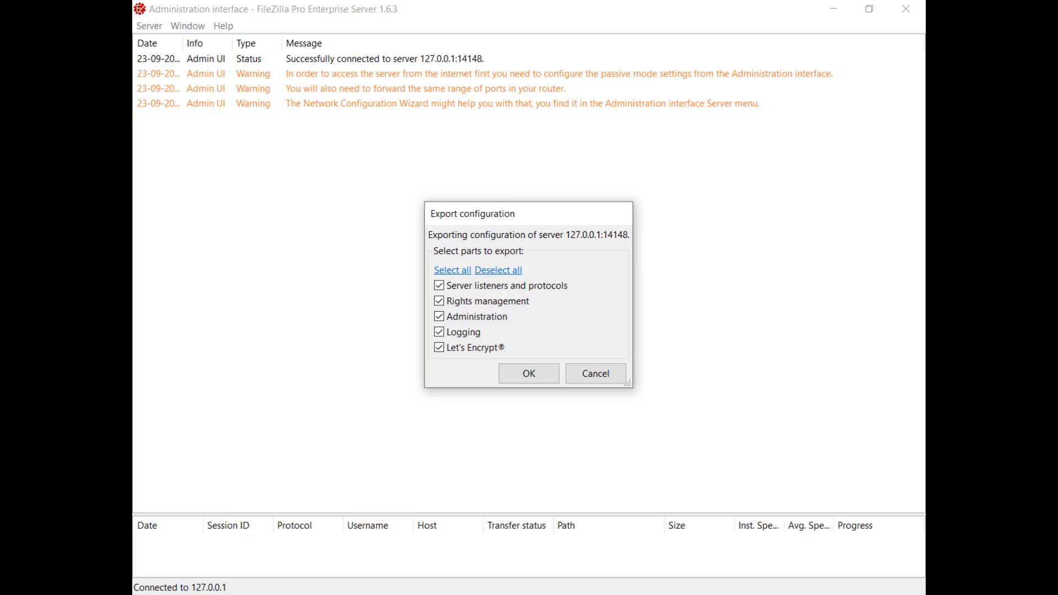
left_click(595, 379)
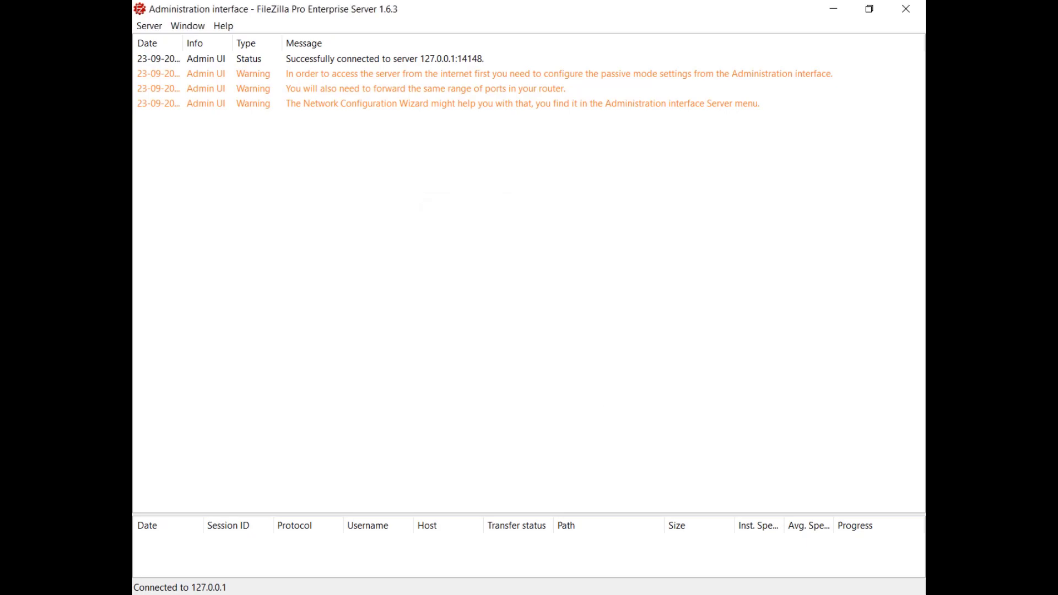
Import all parts of the configuration from configuration file.xml
left_click(148, 26)
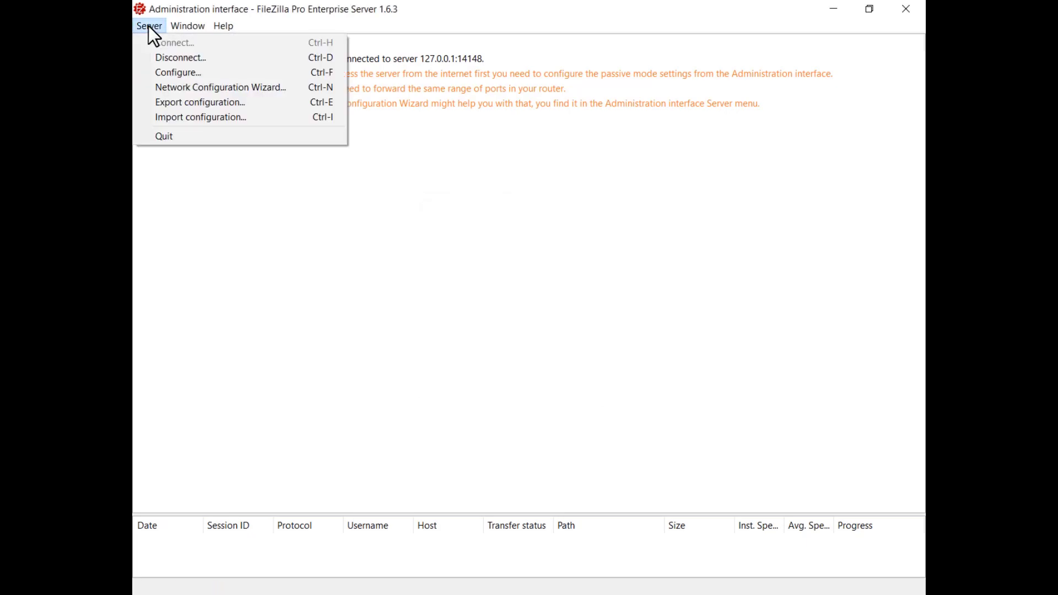
left_click(153, 118)
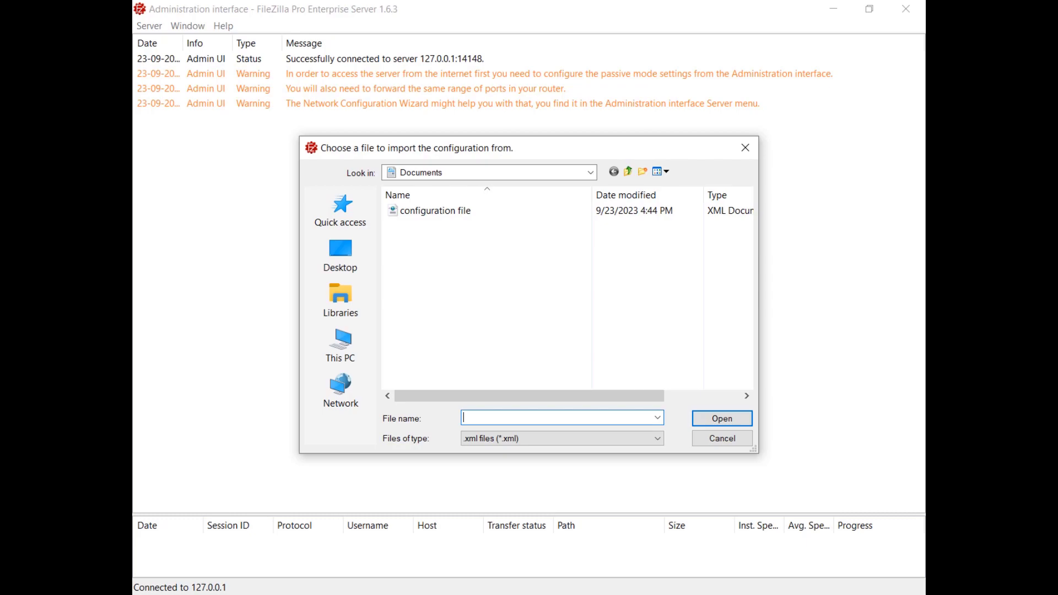
double_click(432, 215)
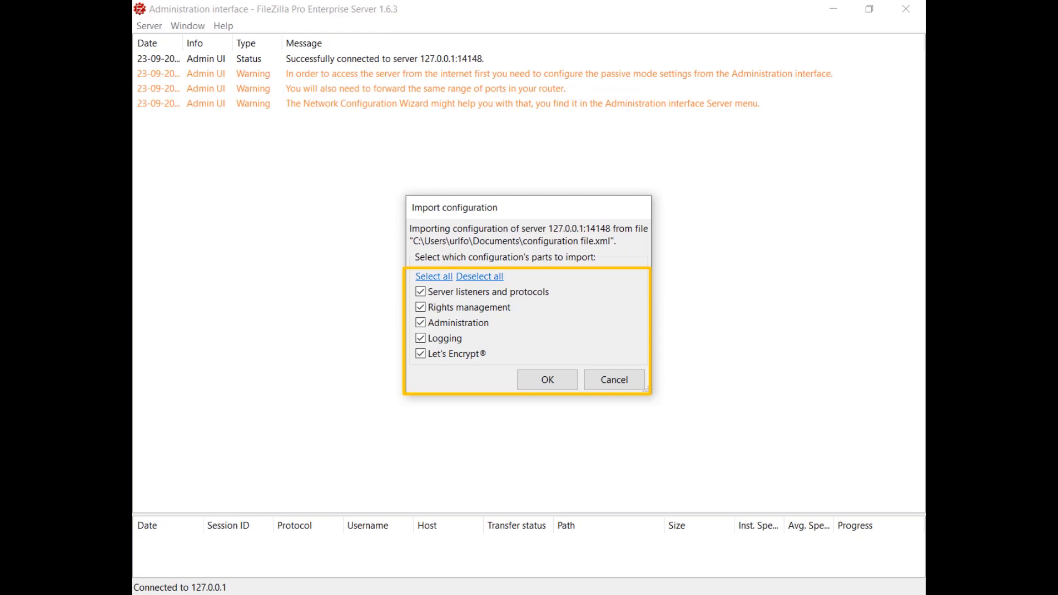
left_click(550, 380)
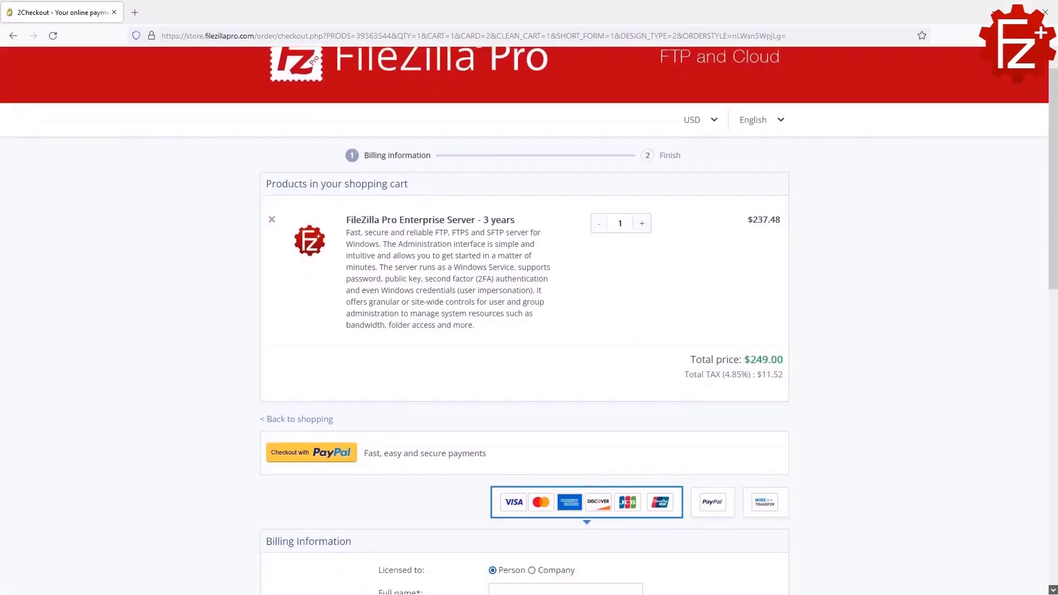
Scroll past the billing information and continue the Enterprise Server 3-year checkout
scroll(529, 320, "down", 4)
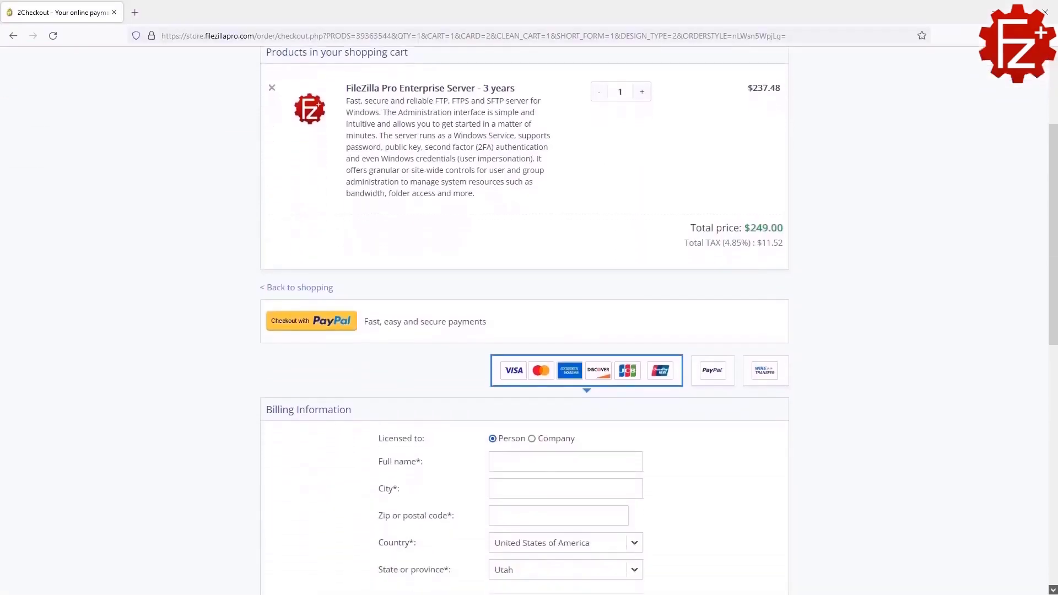
scroll(529, 319, "down", 5)
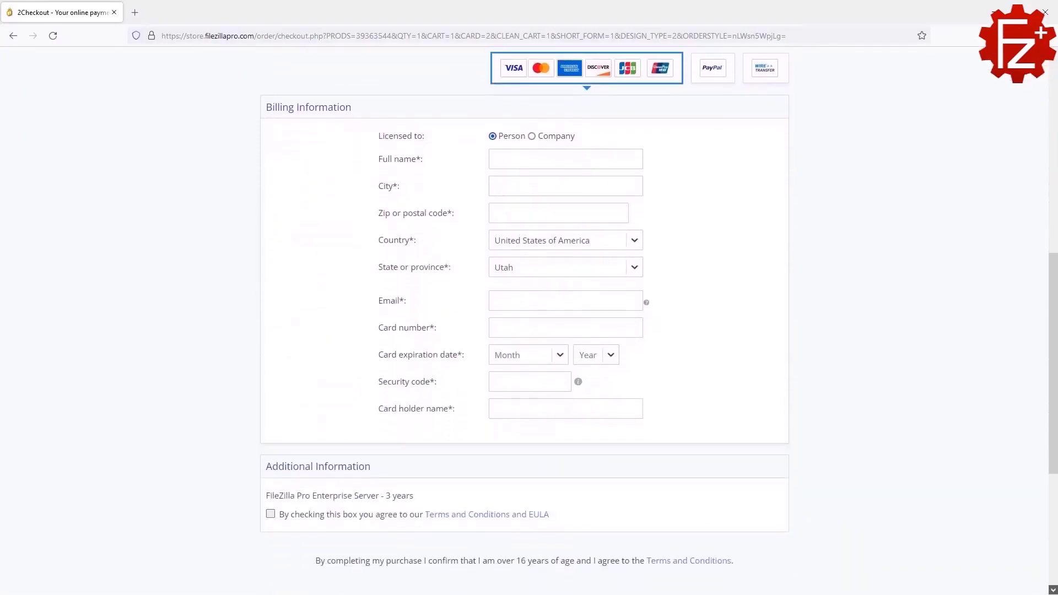
scroll(522, 361, "down", 3)
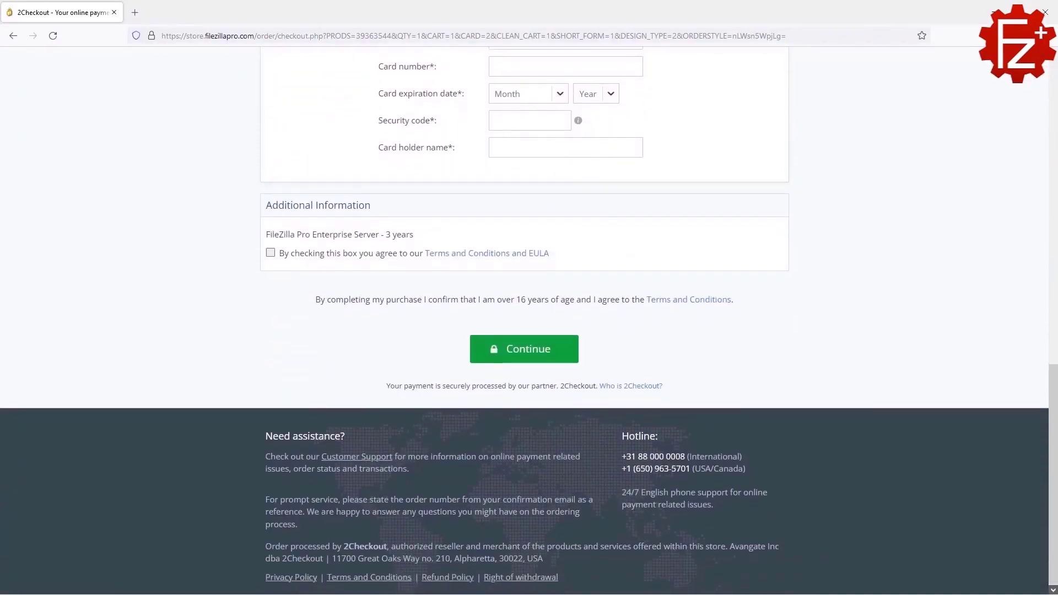
left_click(521, 359)
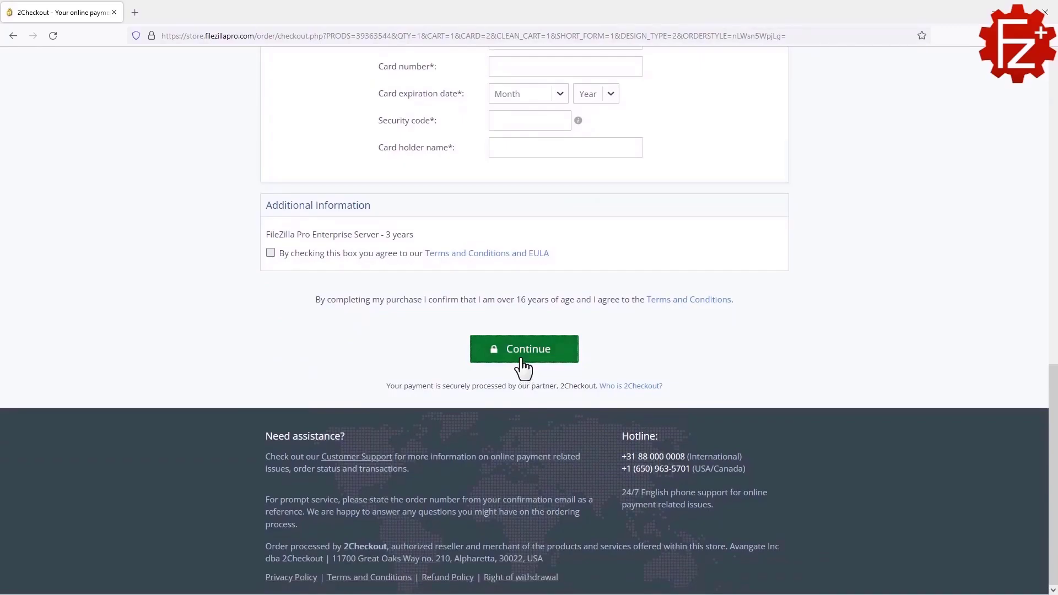